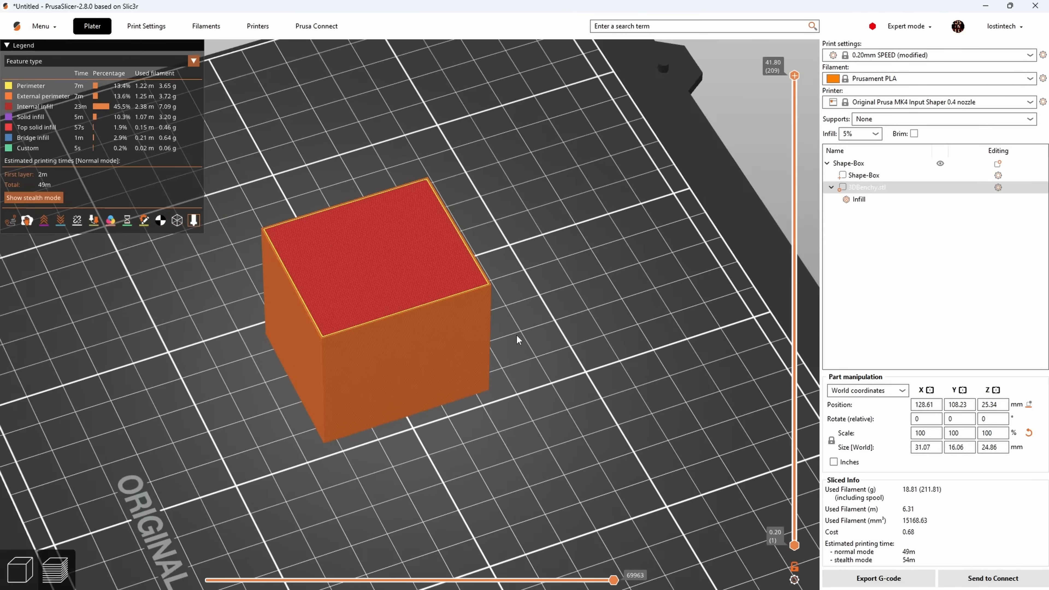
left_click_drag(682, 365, 714, 389)
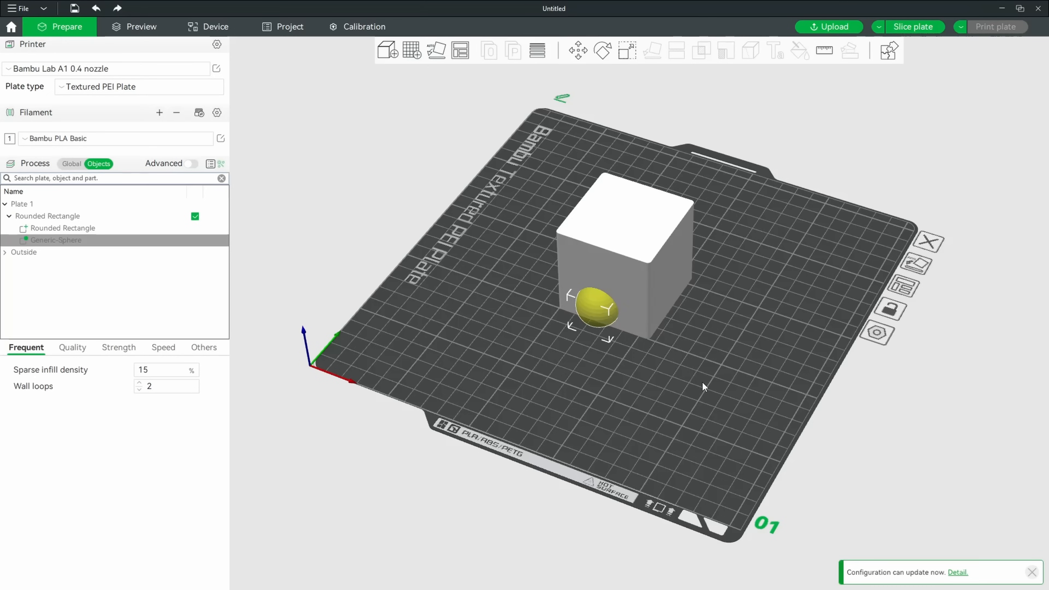
mouse_move(703, 384)
left_mouse_down()
mouse_move(693, 353)
mouse_move(696, 371)
left_mouse_up()
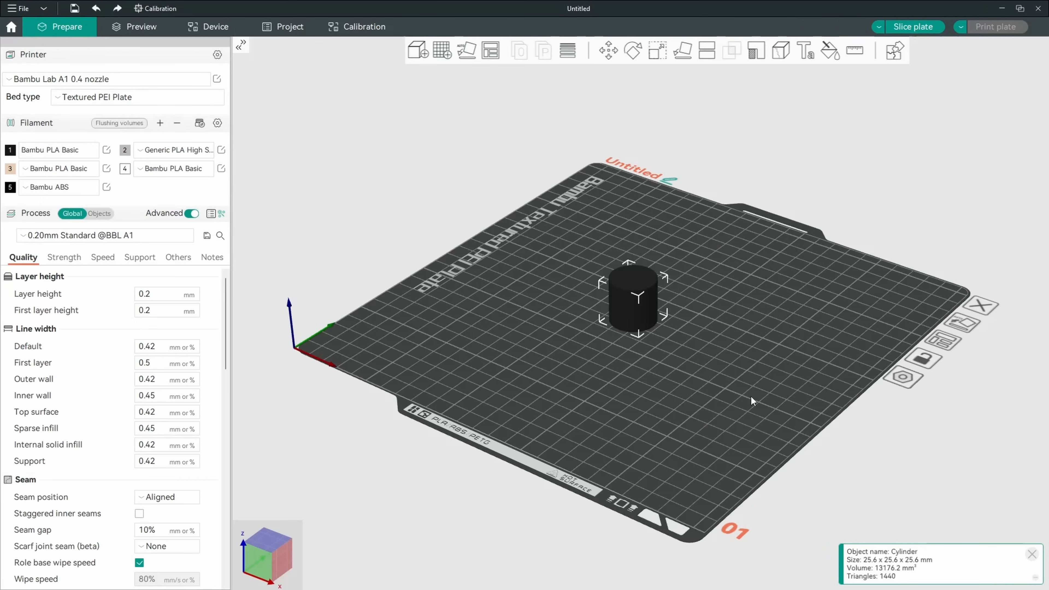
left_click_drag(771, 405, 733, 375)
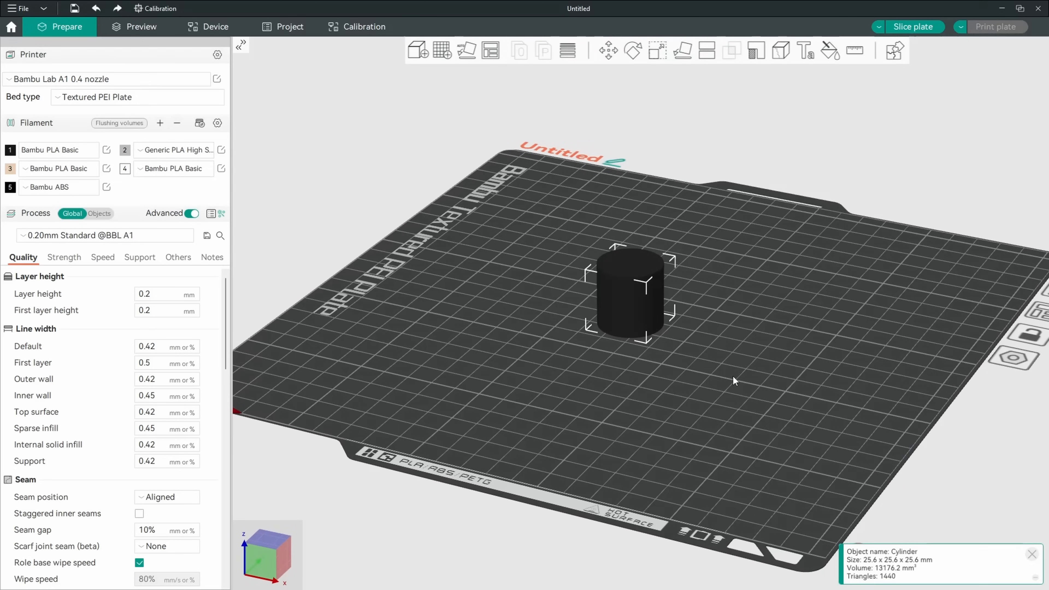
left_click_drag(736, 333, 715, 335)
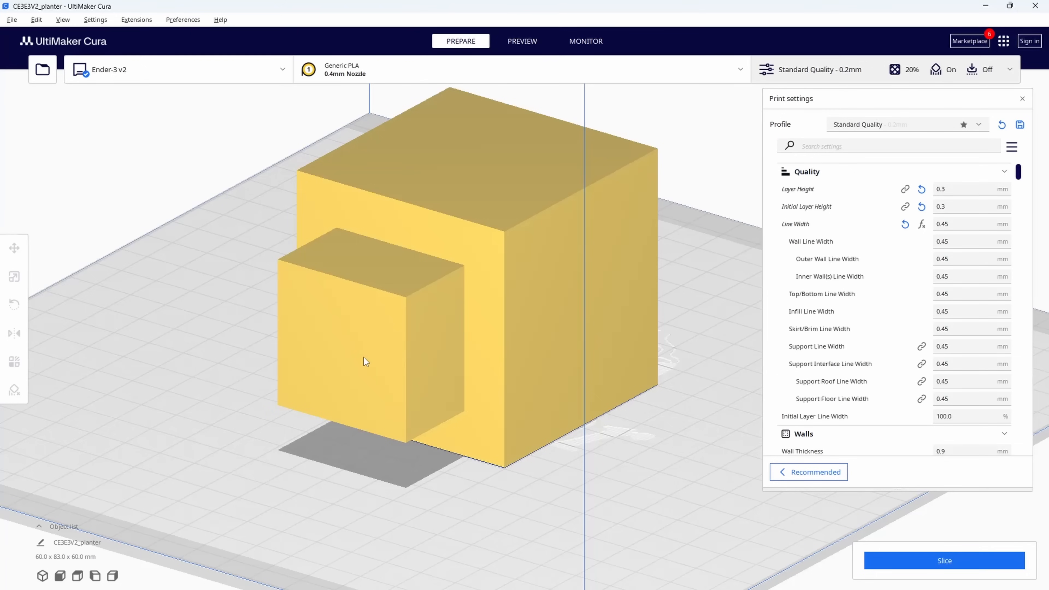
In UltiMaker Cura, change the smaller box's mesh type in its Per Model Settings to the overlap option
left_click(366, 357)
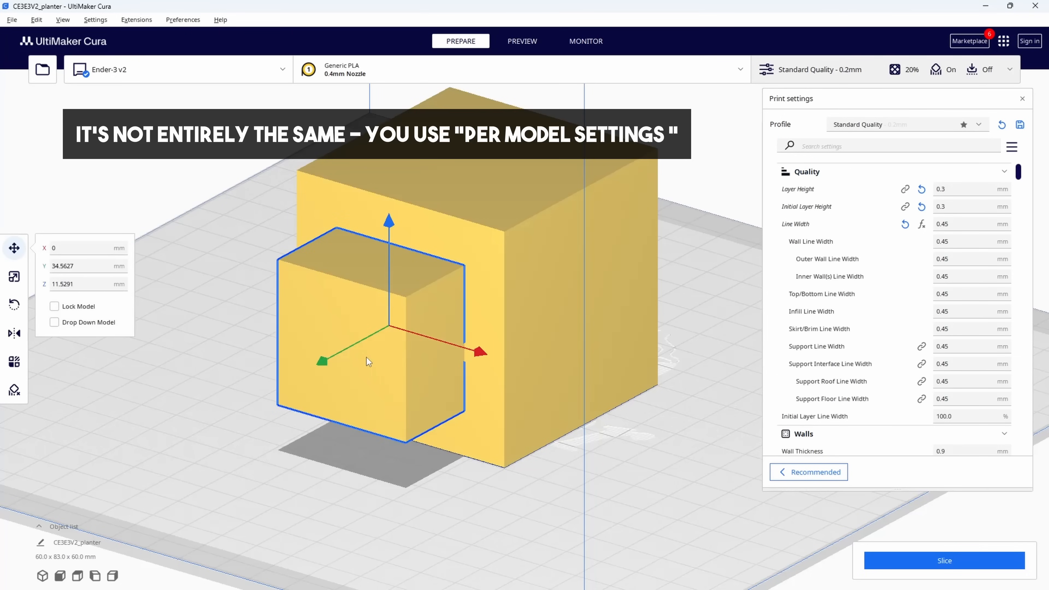
left_click(14, 362)
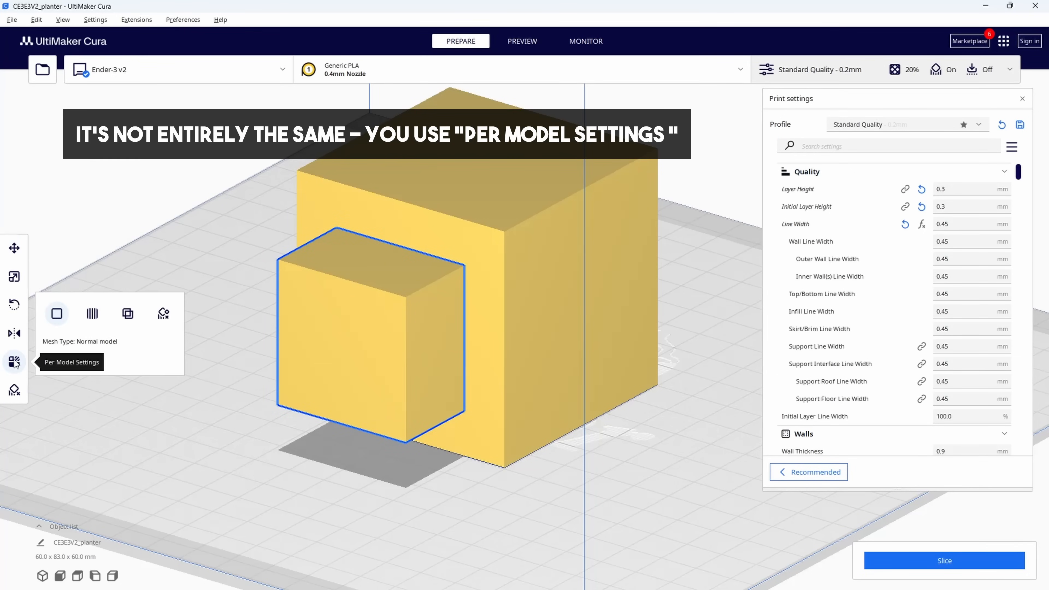
left_click(128, 314)
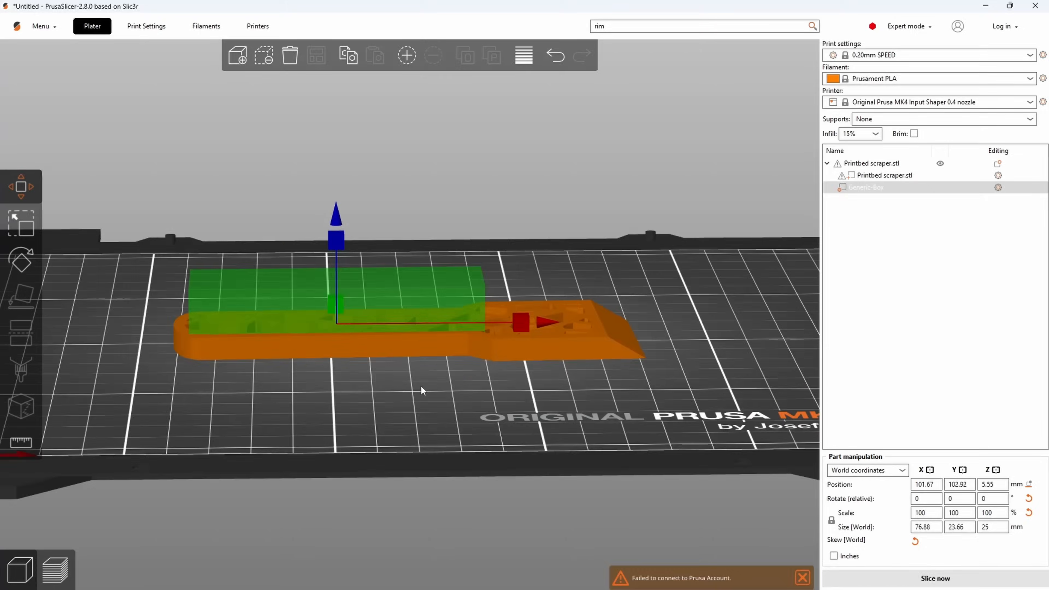
In PrusaSlicer, give the scraper's Generic-Box modifier Layers and Perimeters settings with 7 perimeters and slice the model
left_click_drag(421, 385, 472, 403)
scroll(491, 411, "up", 4)
middle_click_drag(511, 419, 553, 437)
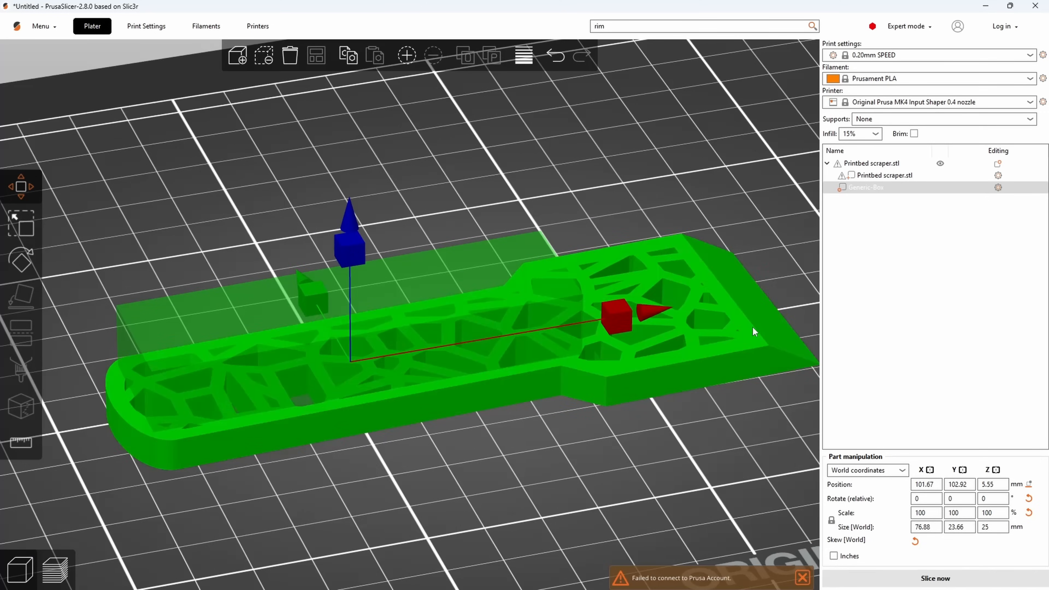
right_click(1000, 189)
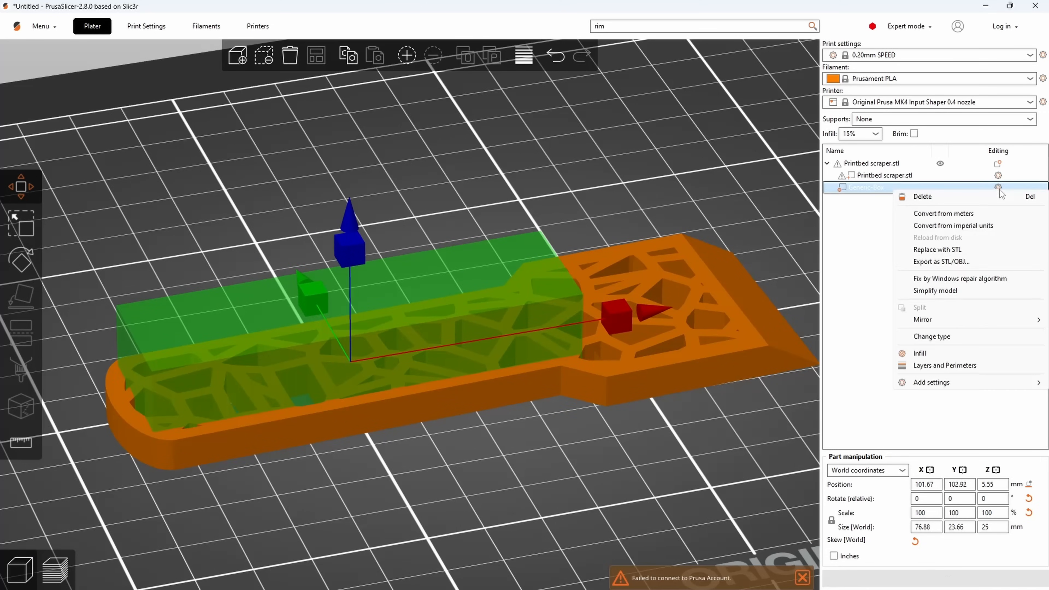
left_click(950, 366)
left_click(986, 535)
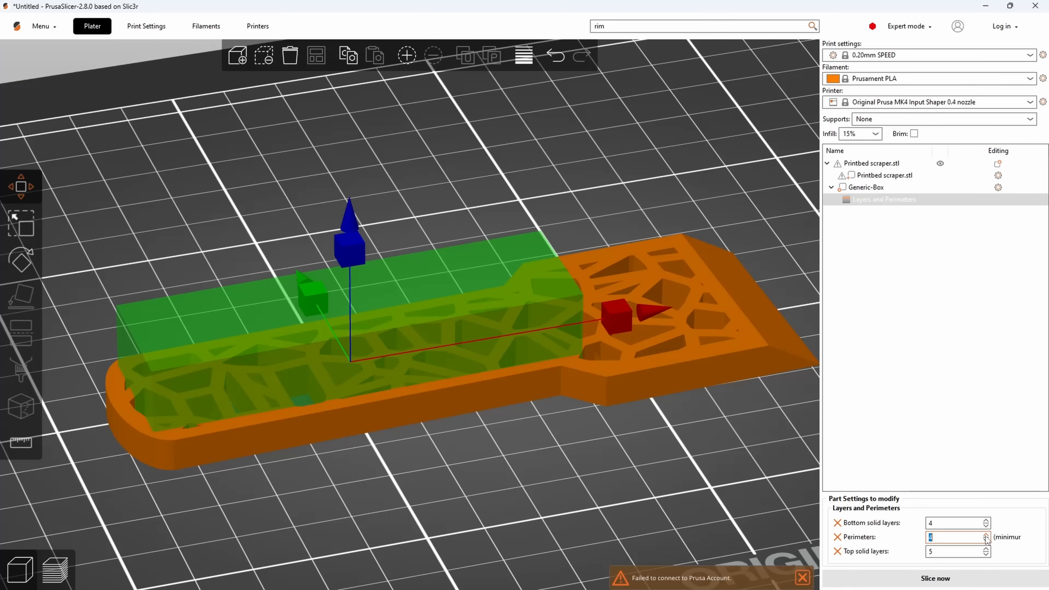
left_click(935, 578)
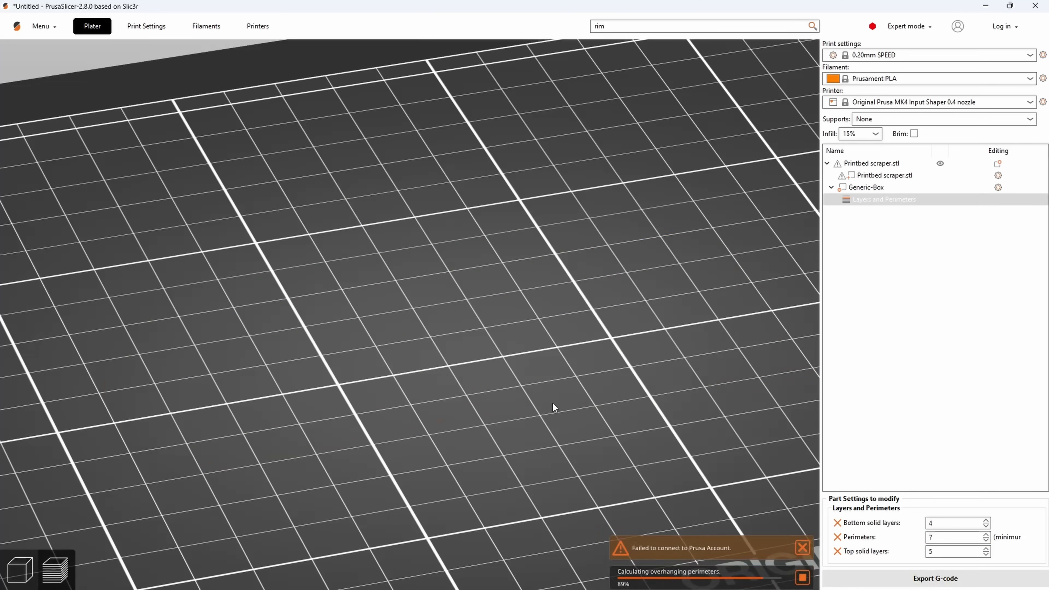
left_click_drag(495, 428, 501, 456)
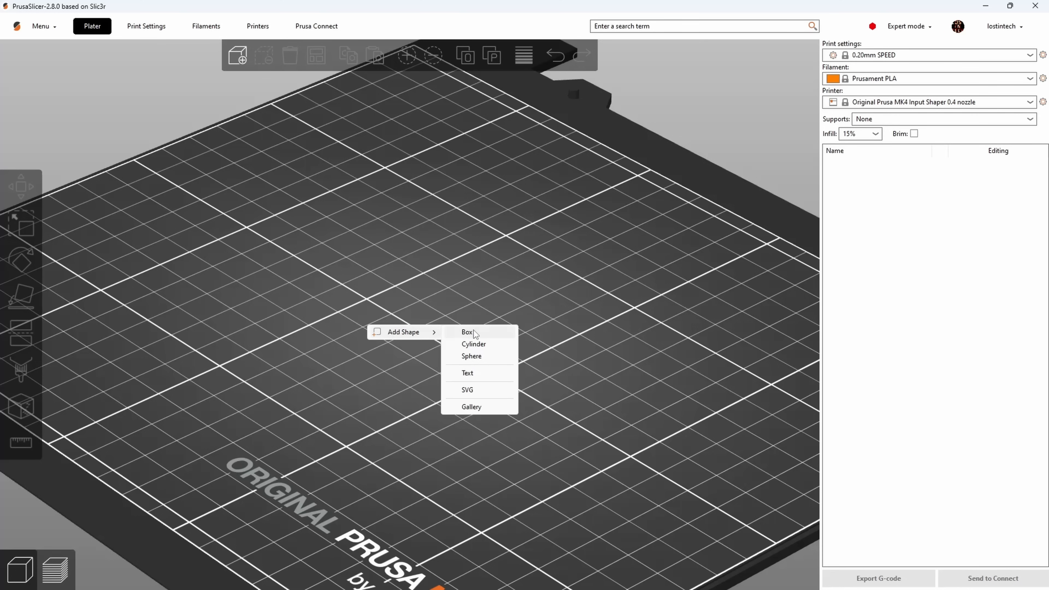
Add a box shape to the empty print bed
left_click(473, 337)
key("k")
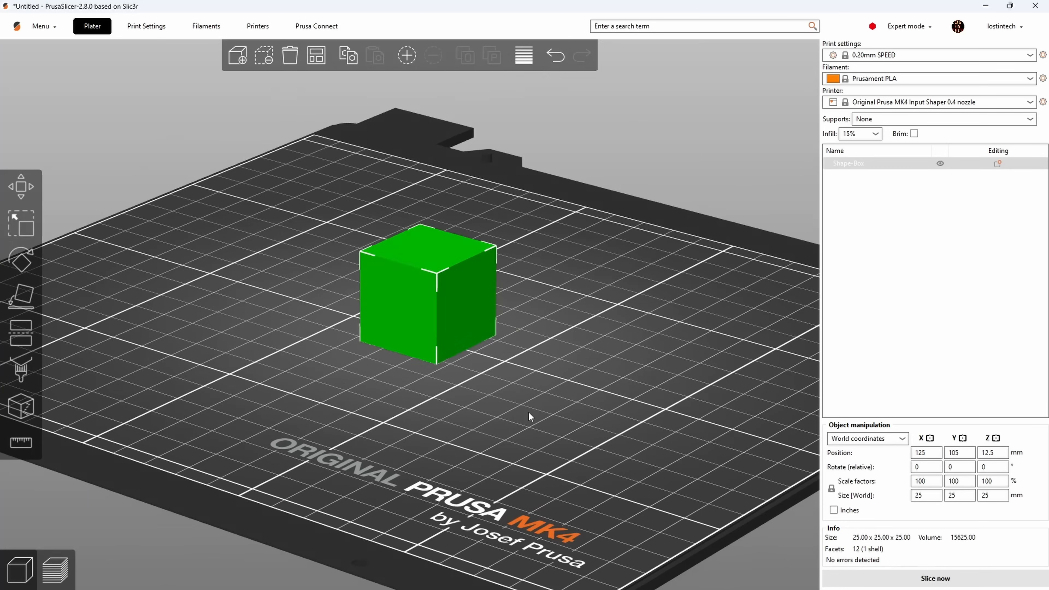
scroll(524, 362, "up", 3)
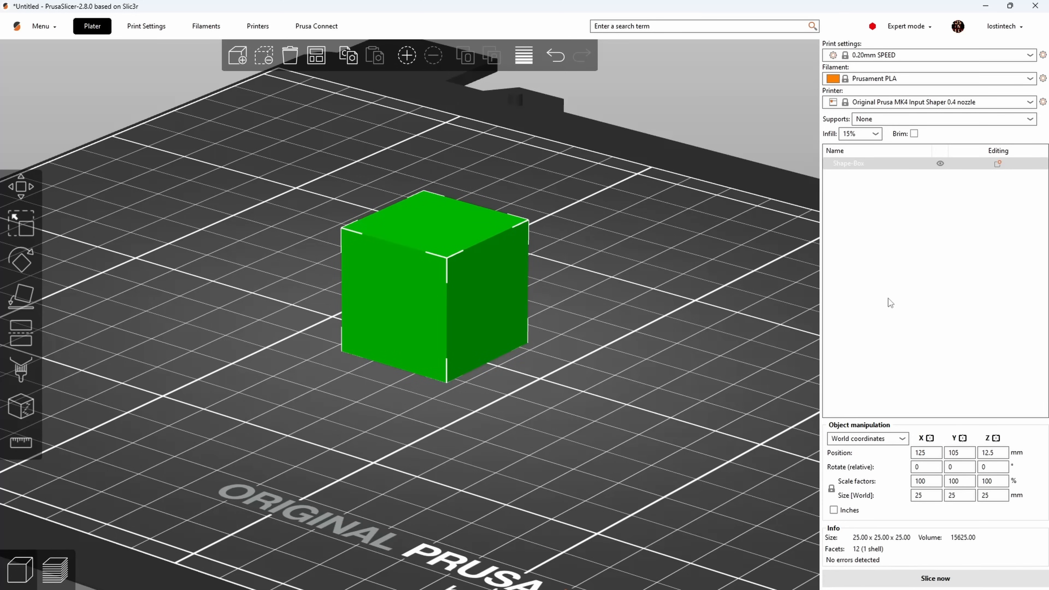
Add a height range modifier to the box that starts at 0 mm and stops at 5 mm
right_click(487, 287)
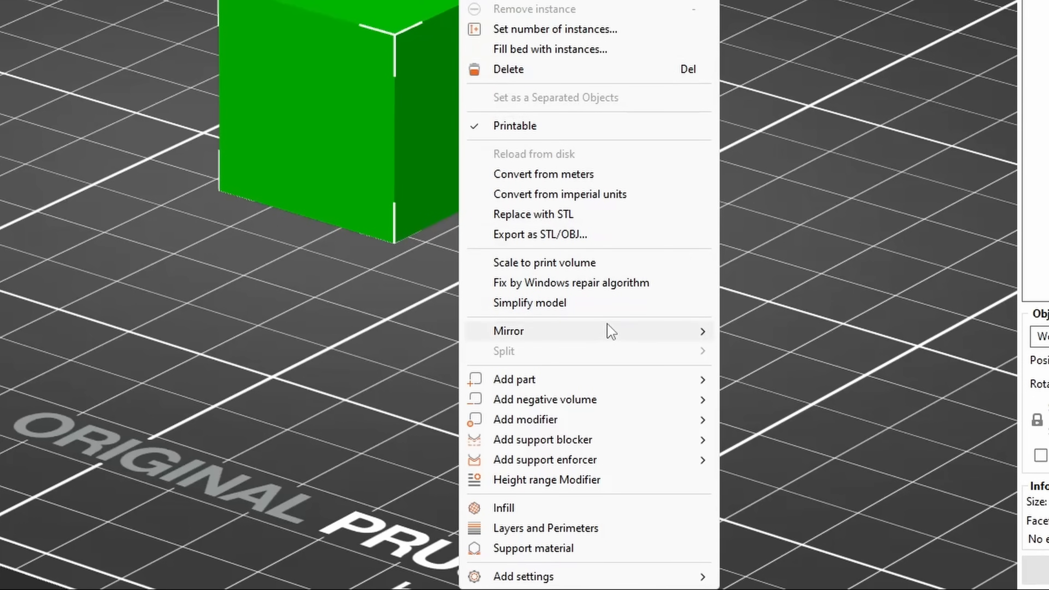
mouse_move(578, 421)
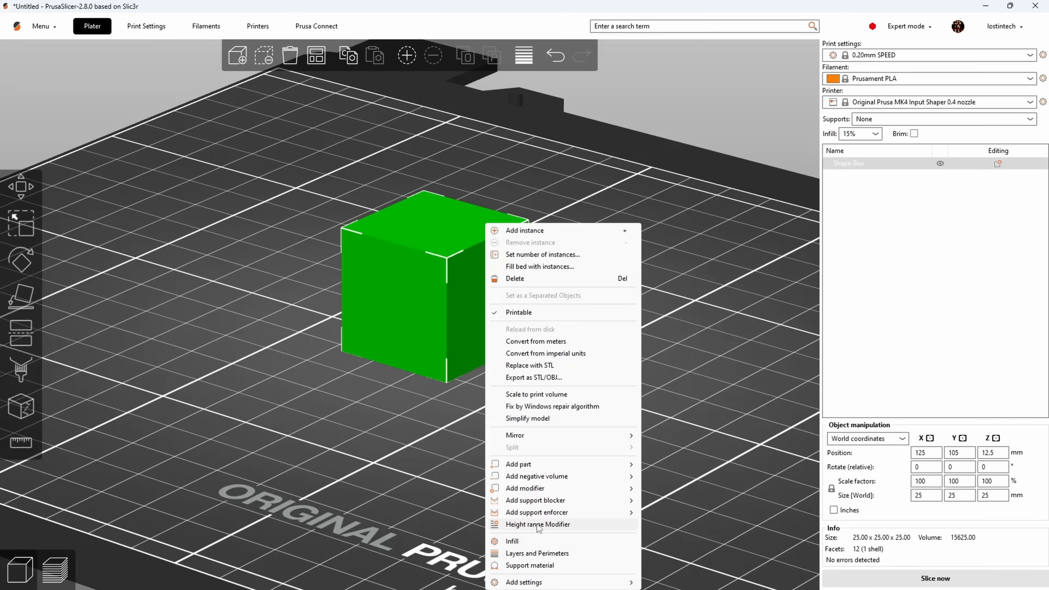
left_click(538, 524)
left_click(887, 506)
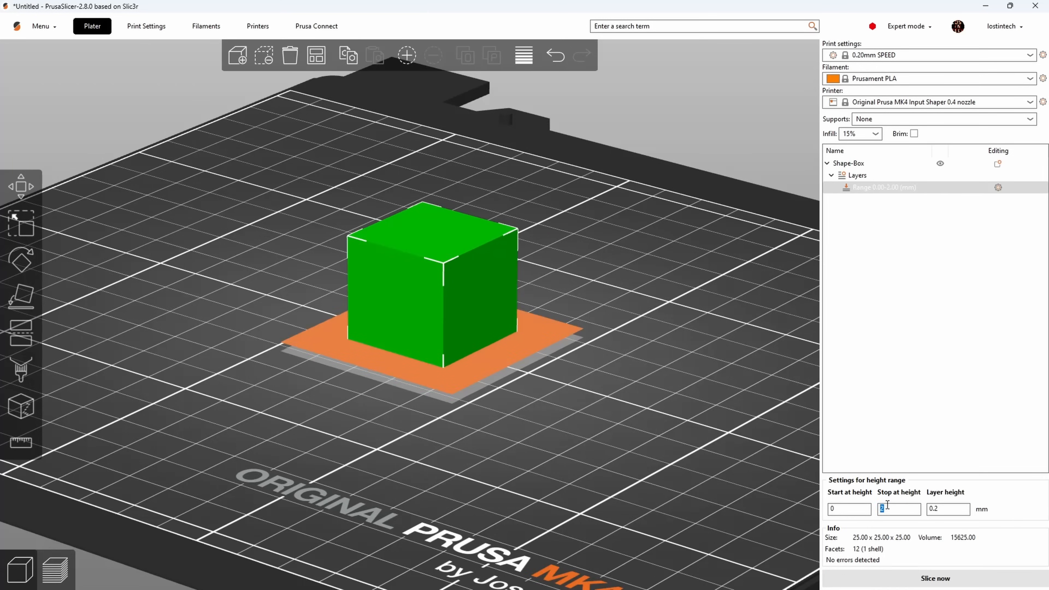
type("5")
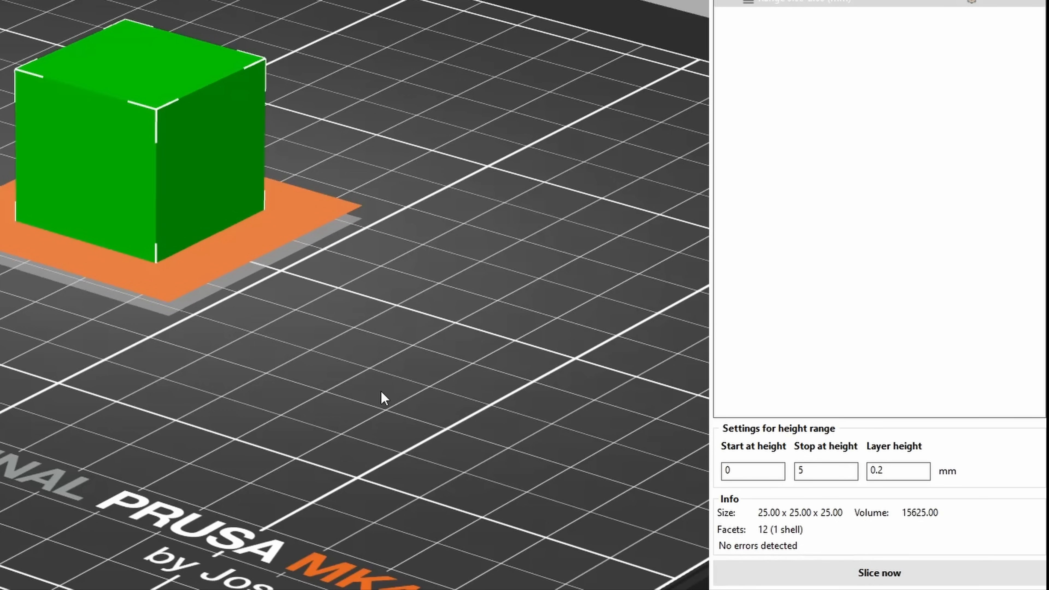
key("Tab")
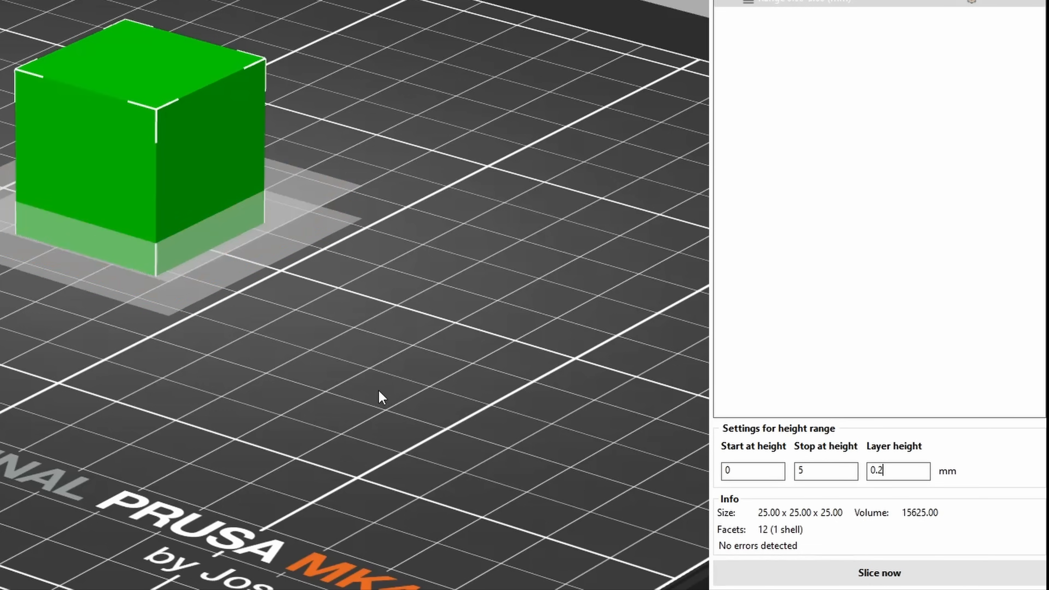
Add three more height ranges to the box (5–7, 7–9 and 9–11 mm) and check where they lie
scroll(366, 384, "up", 1)
left_click(862, 174)
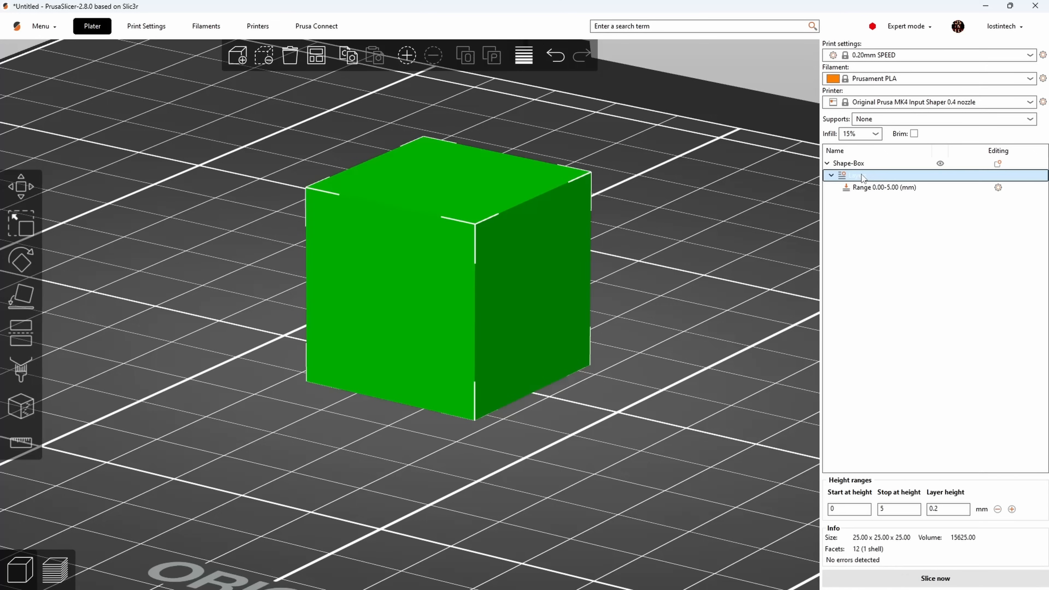
left_click(1011, 510)
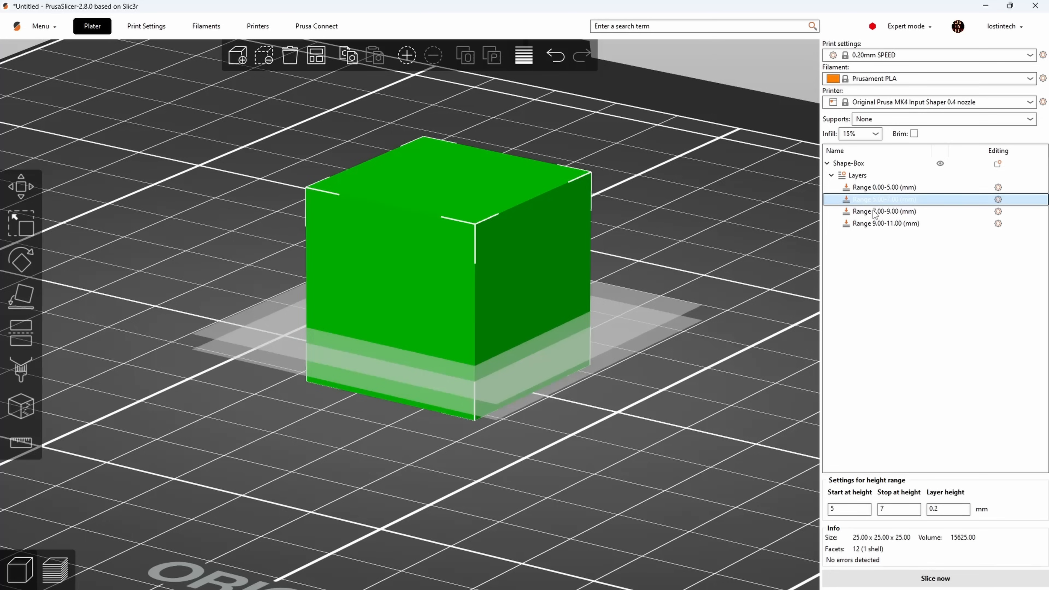
left_click(874, 211)
left_click(875, 224)
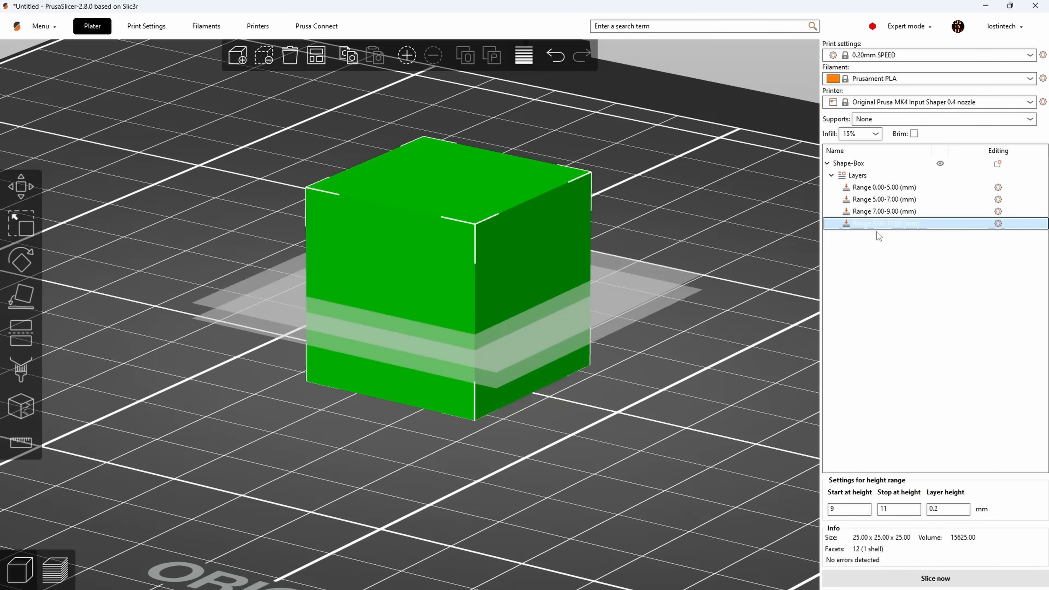
Add infill settings to the 0–5 mm height range with 90% fill density and the Gyroid pattern
left_click(939, 188)
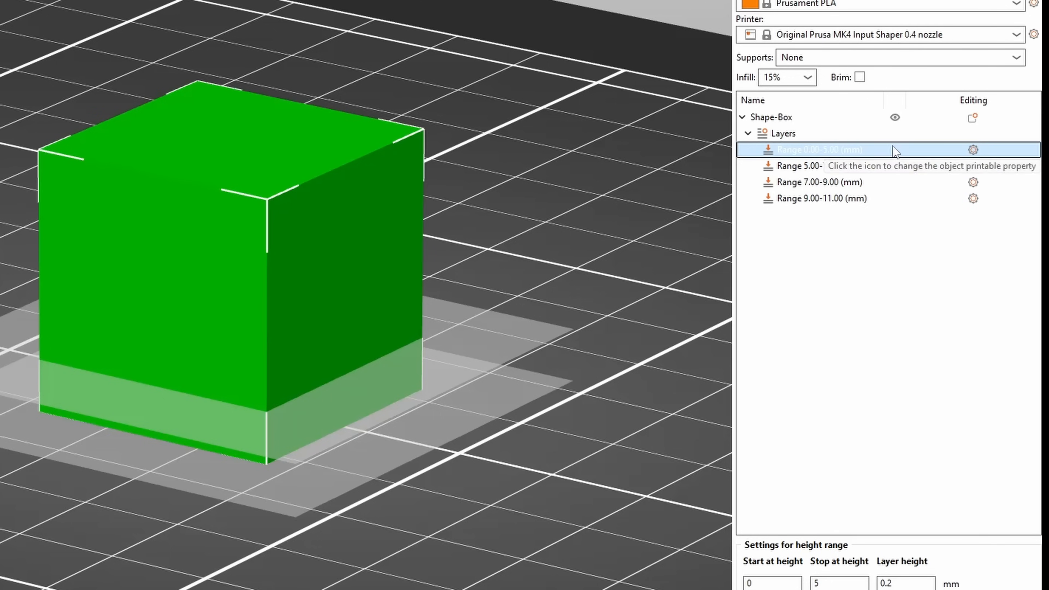
left_click(973, 149)
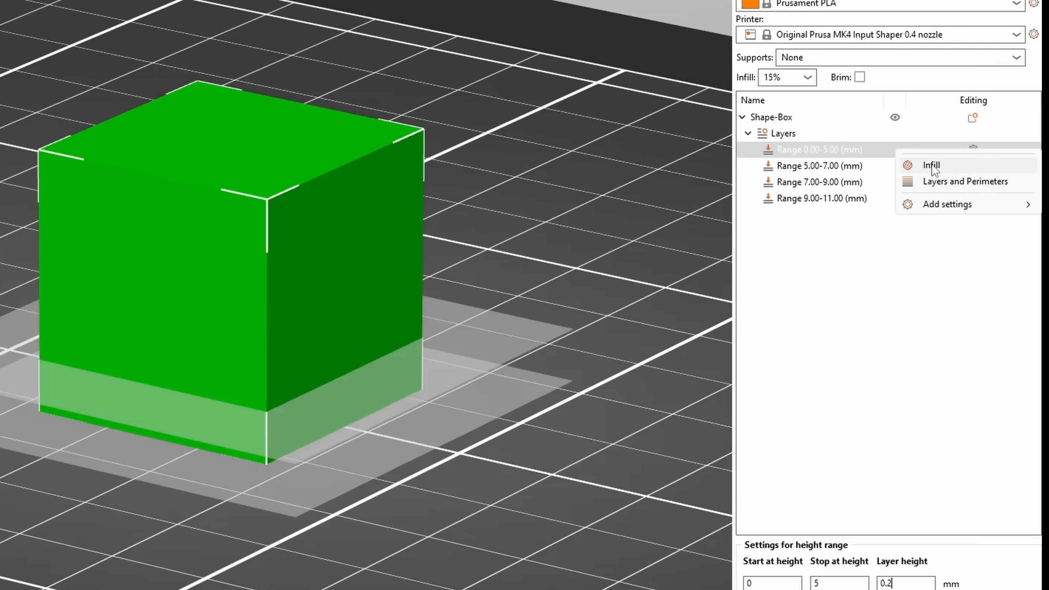
left_click(932, 166)
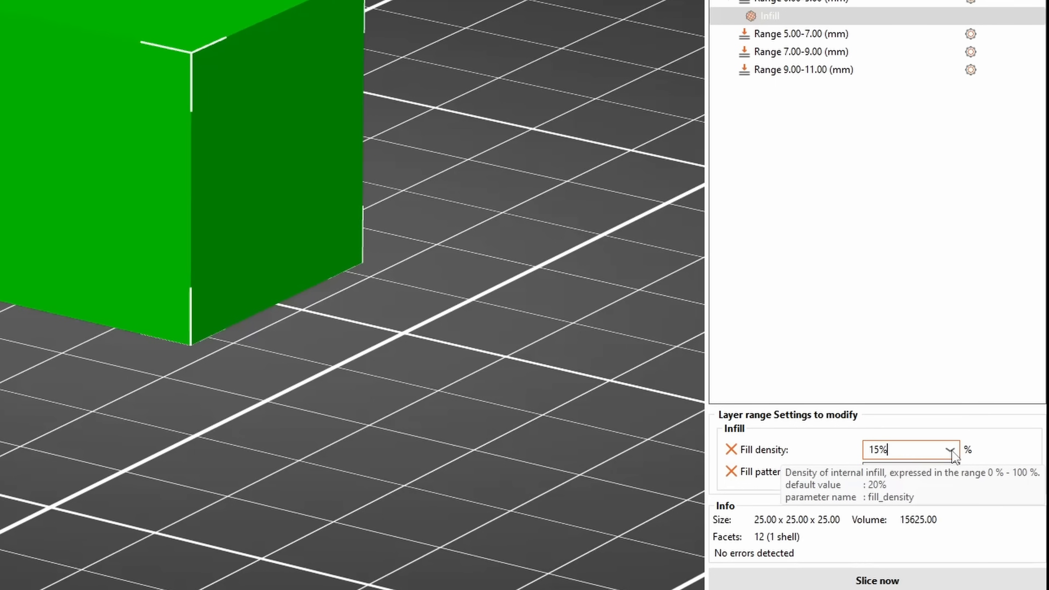
left_click(956, 552)
left_click(892, 415)
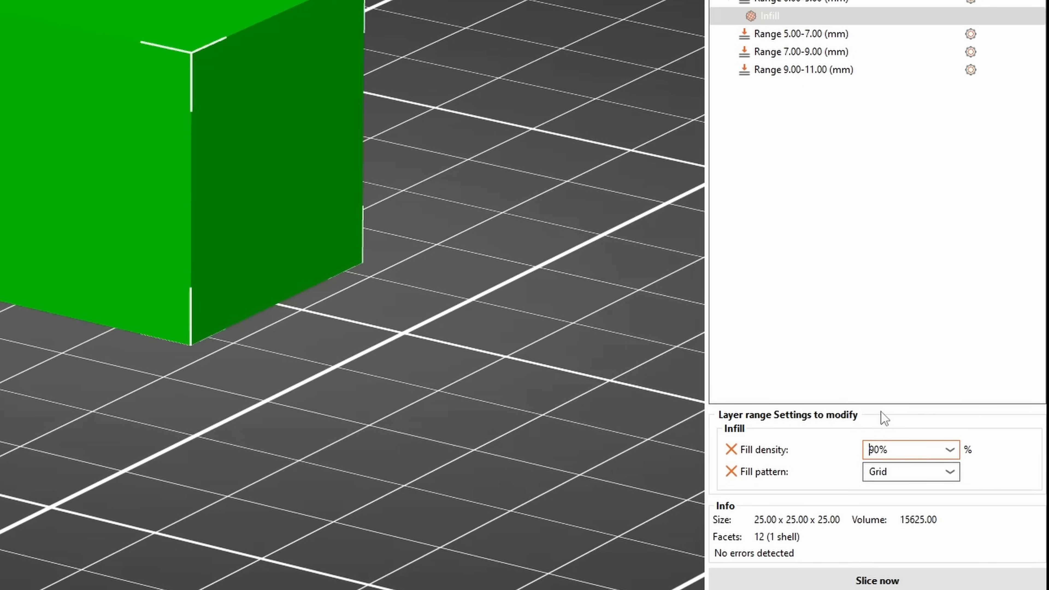
Slice the box and inspect the infill in the preview around the upper limit of the 0–5 mm range
key("ctrl+r")
left_click_drag(660, 217, 659, 357)
left_click_drag(565, 333, 556, 352)
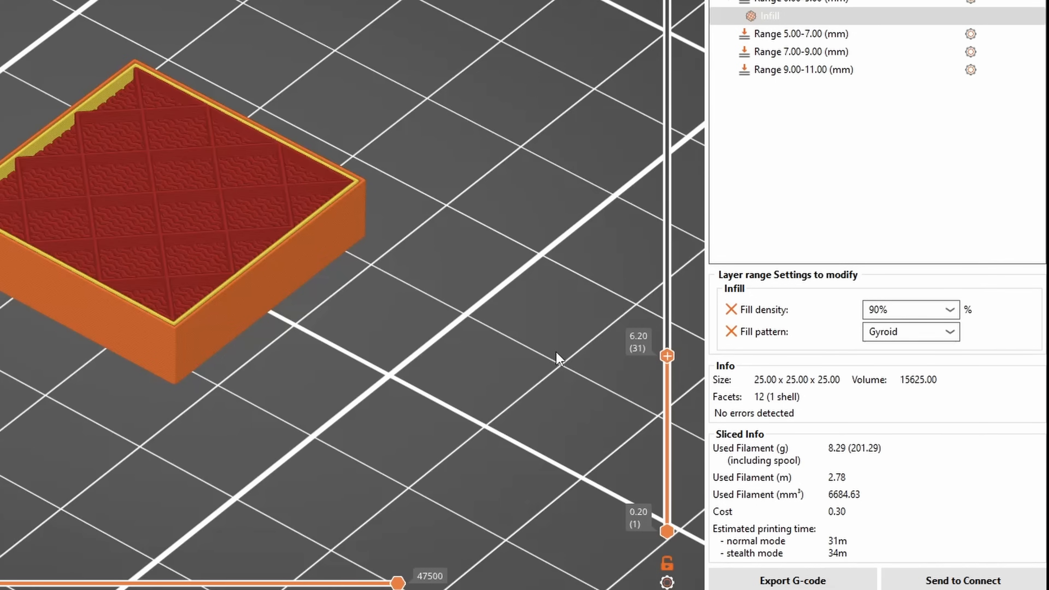
left_click_drag(667, 355, 667, 306)
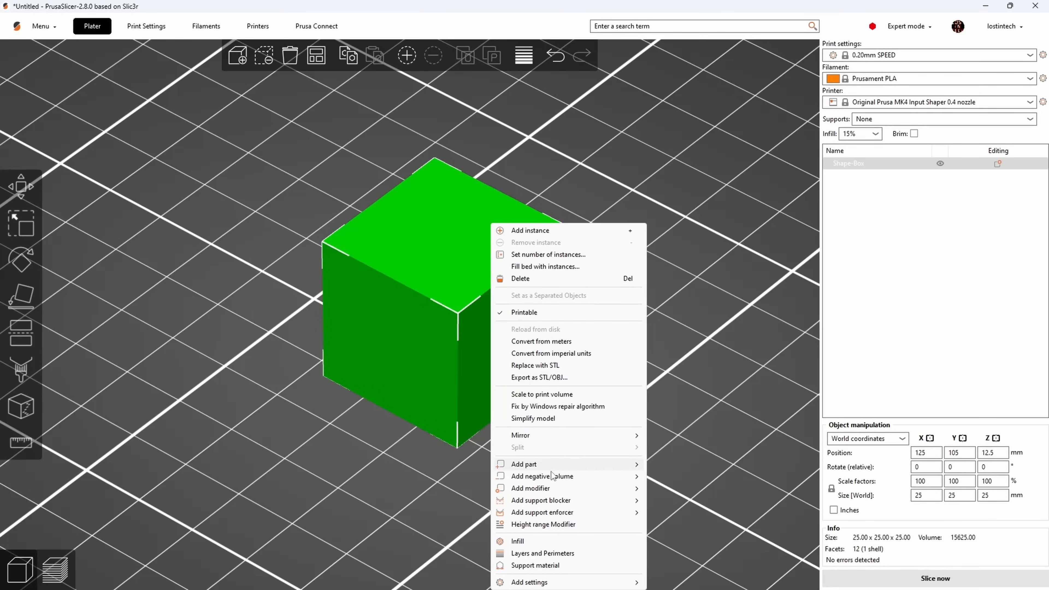
Add a cylinder modifier to the box and move it along X into the box, to about X 125.2 mm
mouse_move(549, 488)
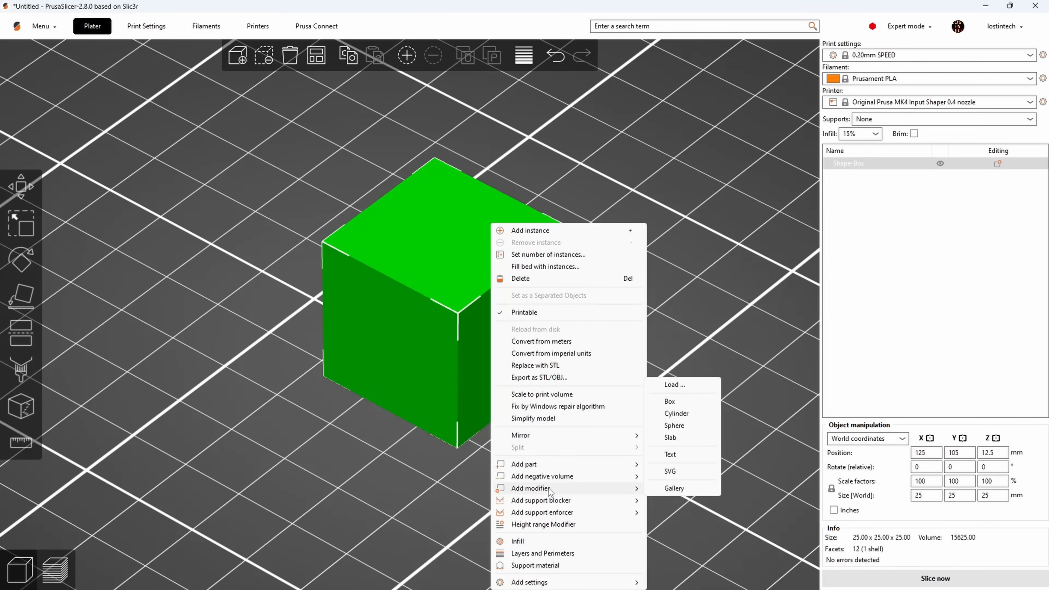
left_click(676, 414)
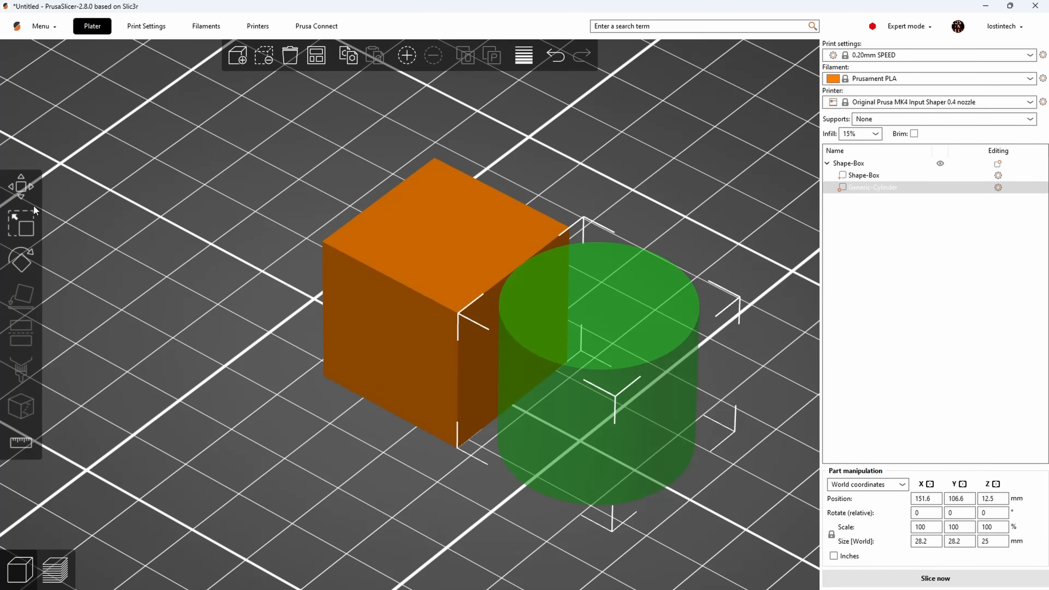
left_click(22, 187)
left_click_drag(752, 458, 535, 356)
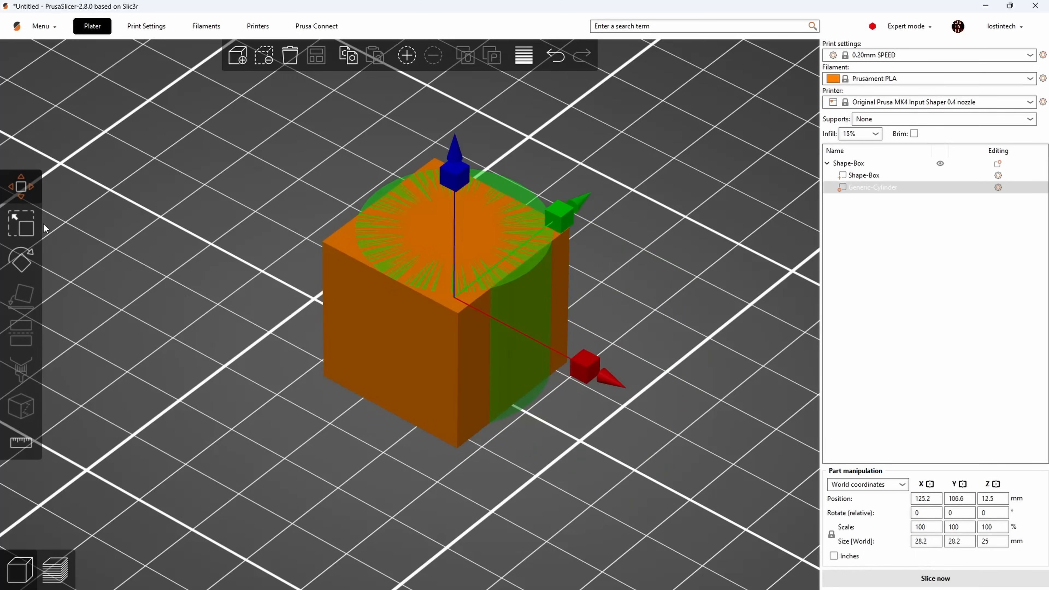
Scale the cylinder modifier to about 22.99 × 22.99 × 30.46 mm and move it along Y to about 104.56 mm
left_click(25, 225)
left_click_drag(641, 286, 621, 294)
left_click_drag(454, 217, 454, 182)
left_click(22, 188)
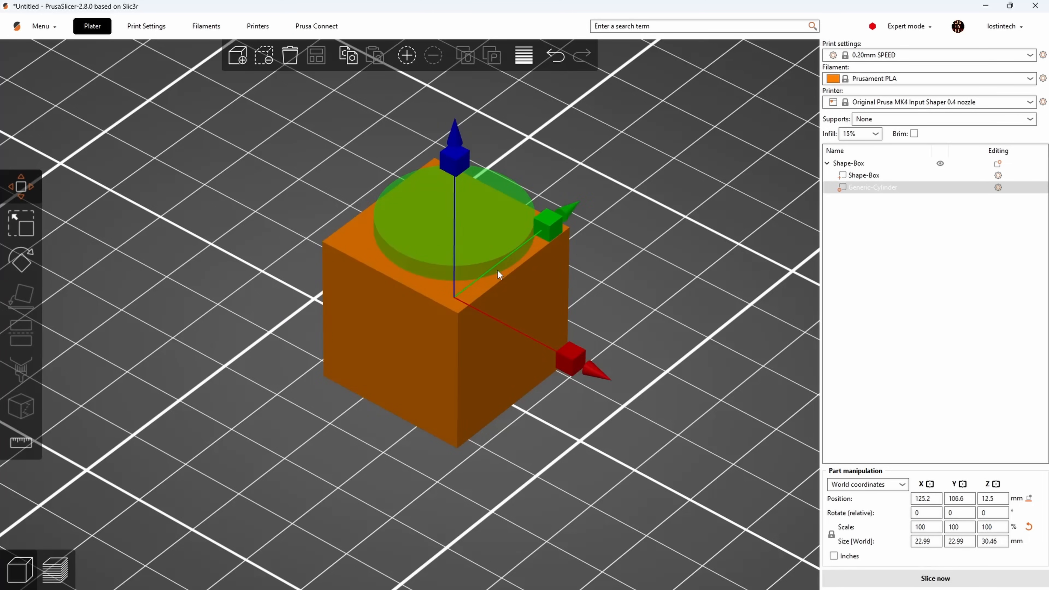
left_click_drag(564, 208, 530, 233)
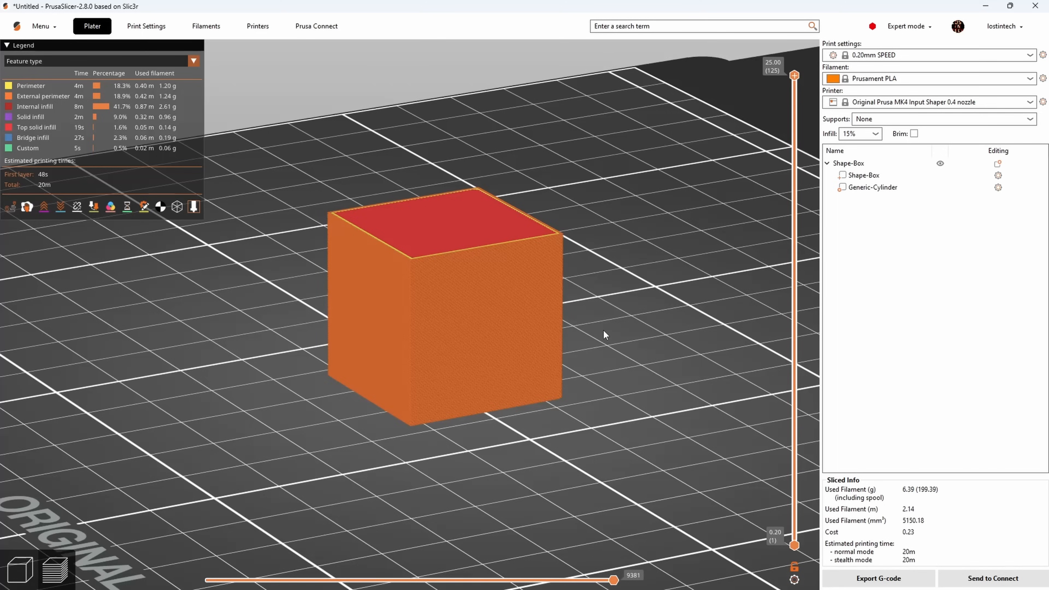
Inspect the sliced box's inner layers in the preview to check the infill around the cylinder modifier
left_click_drag(603, 329, 620, 345)
scroll(620, 346, "up", 3)
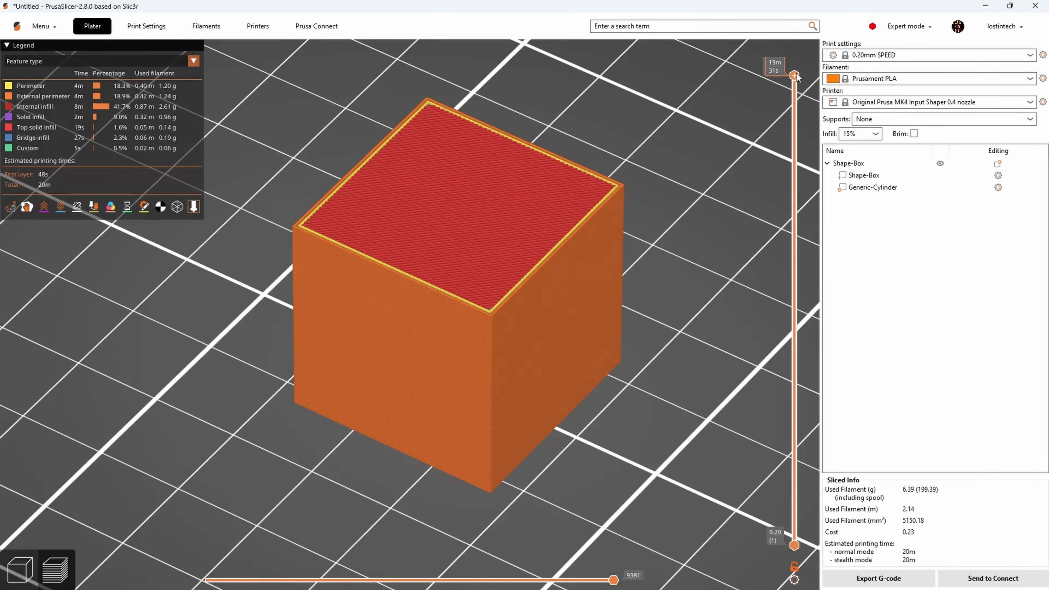
left_click_drag(794, 75, 794, 403)
left_click_drag(794, 403, 794, 418)
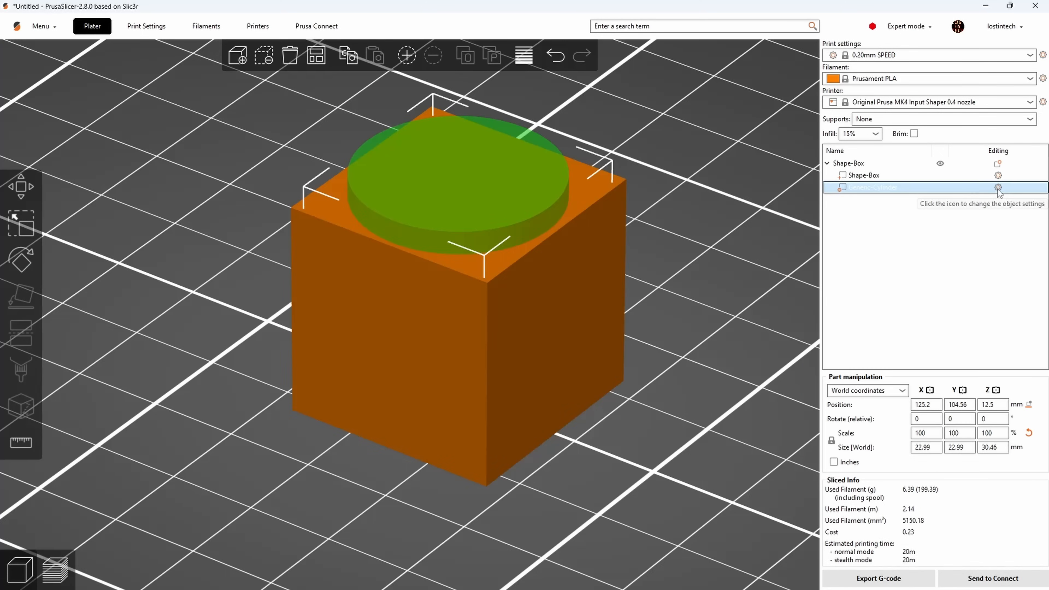
Add infill settings to the cylinder modifier, with a 50% fill density and the Gyroid fill pattern
left_click(998, 187)
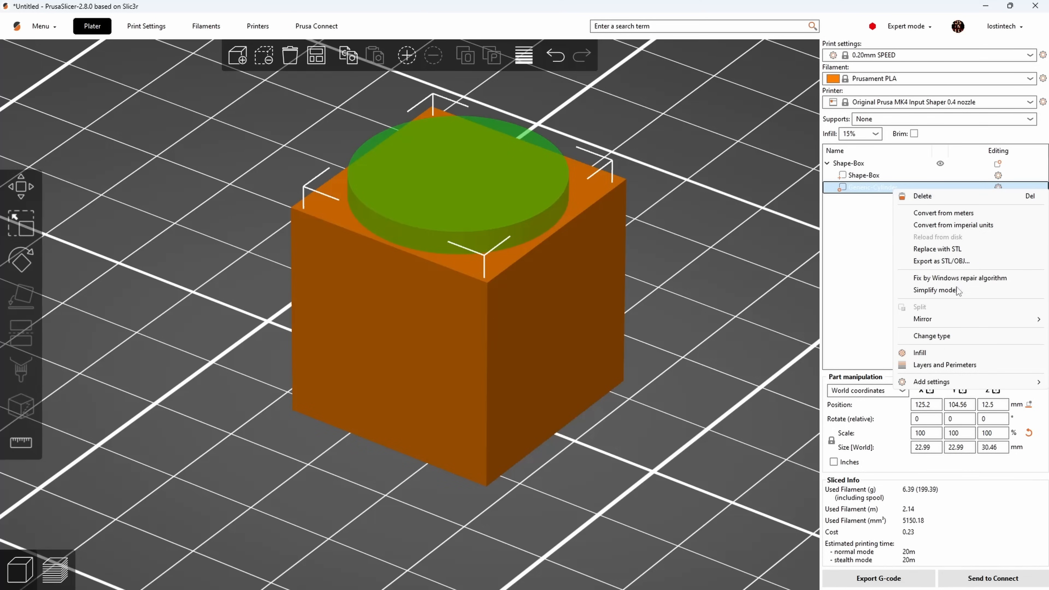
left_click(920, 353)
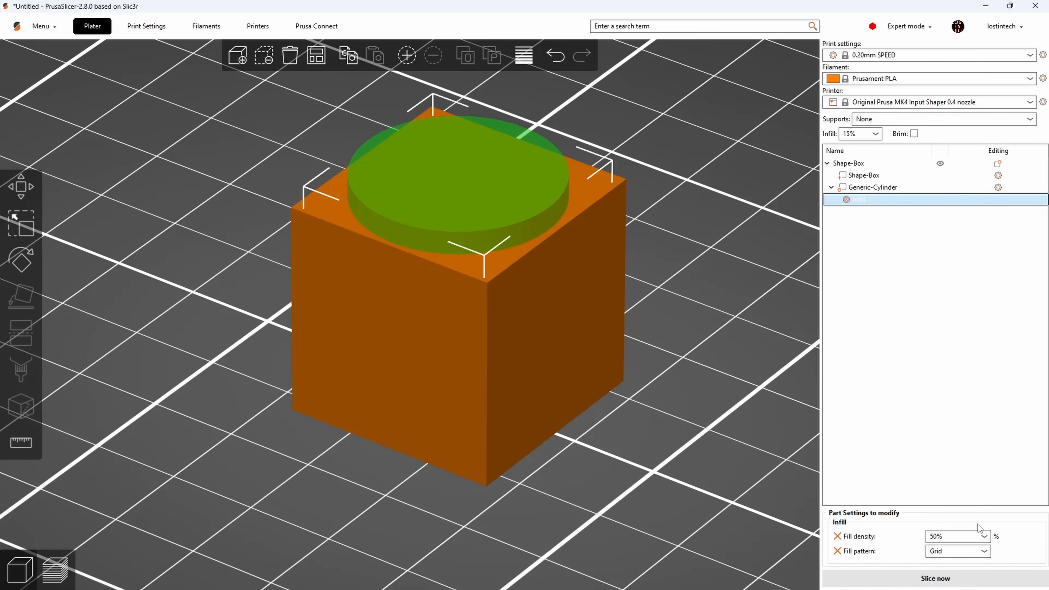
left_click(986, 551)
left_click(951, 494)
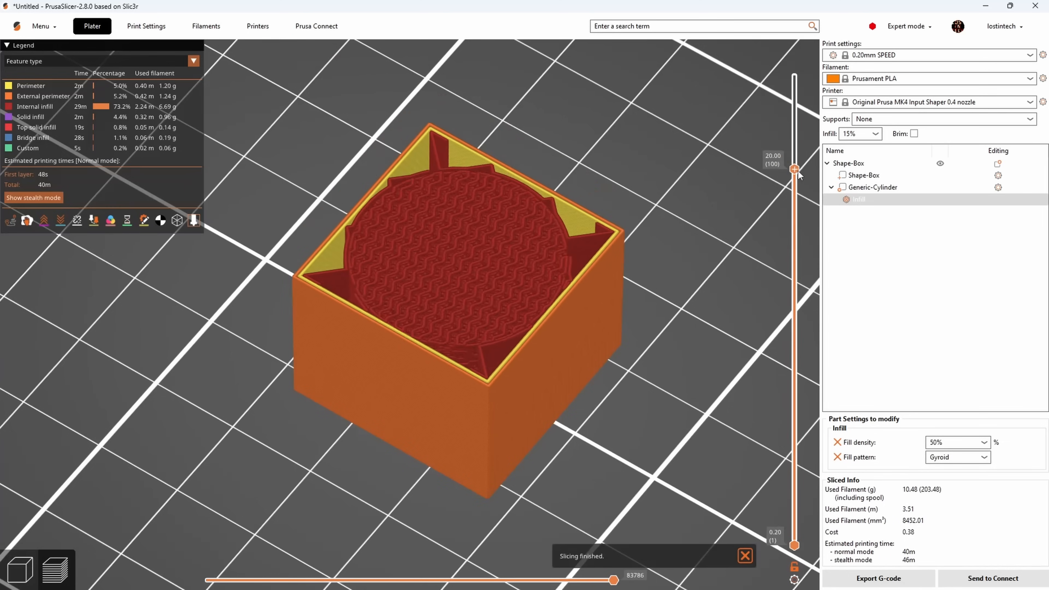
Lower the sliced box preview to about 15.4 mm and inspect the infill inside the cylinder modifier's area
left_click_drag(798, 174, 795, 259)
scroll(660, 373, "up", 2)
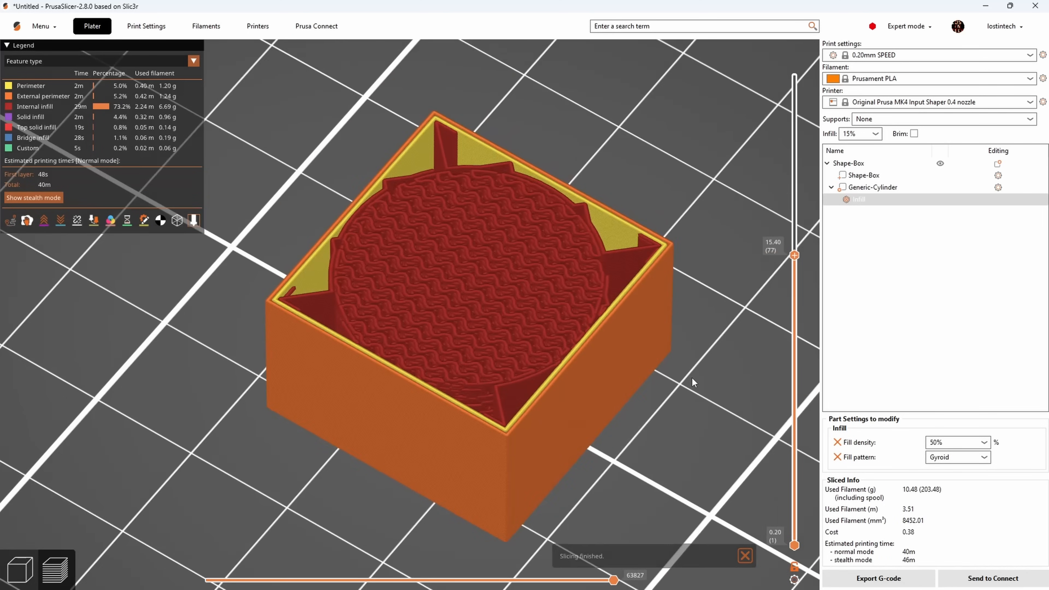
mouse_move(698, 374)
left_mouse_down()
mouse_move(694, 401)
mouse_move(679, 348)
mouse_move(695, 382)
left_mouse_up()
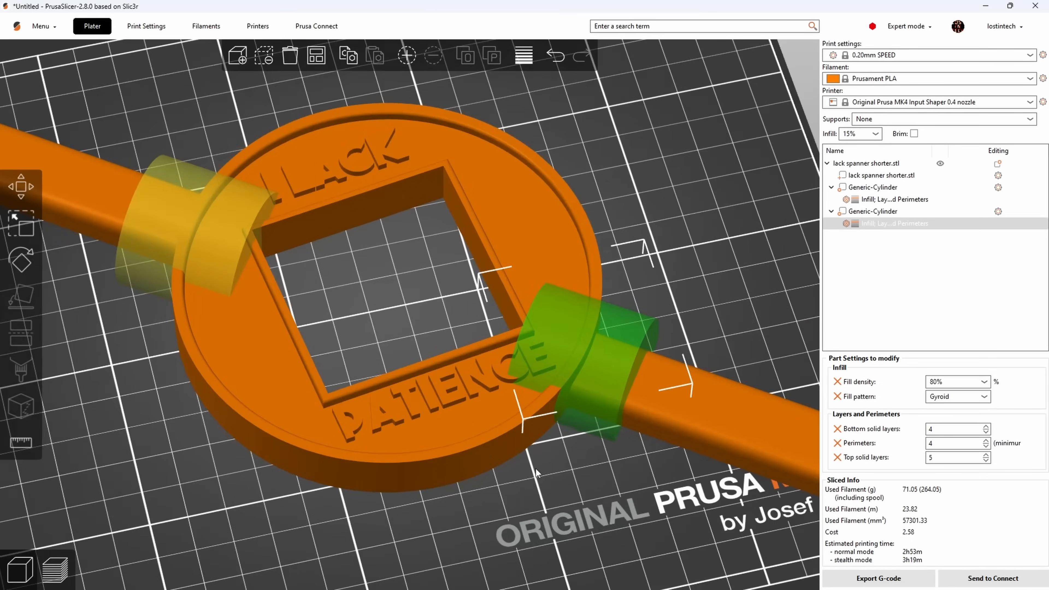
Preview the sliced lack spanner and inspect the handle joints covered by the two cylinder modifiers
middle_click_drag(536, 469, 566, 491)
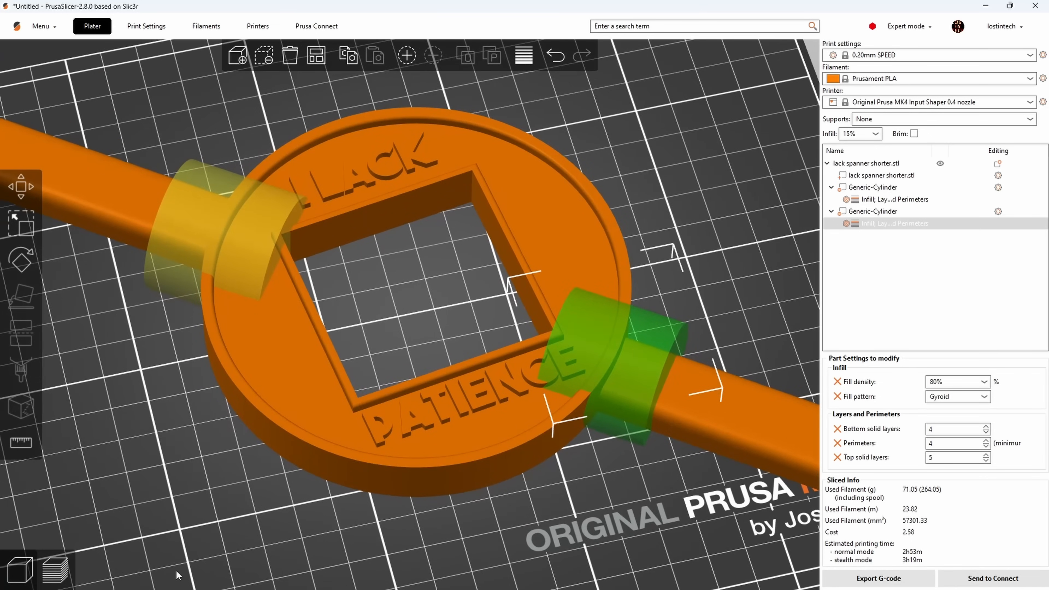
left_click(55, 584)
left_click_drag(660, 452, 656, 476)
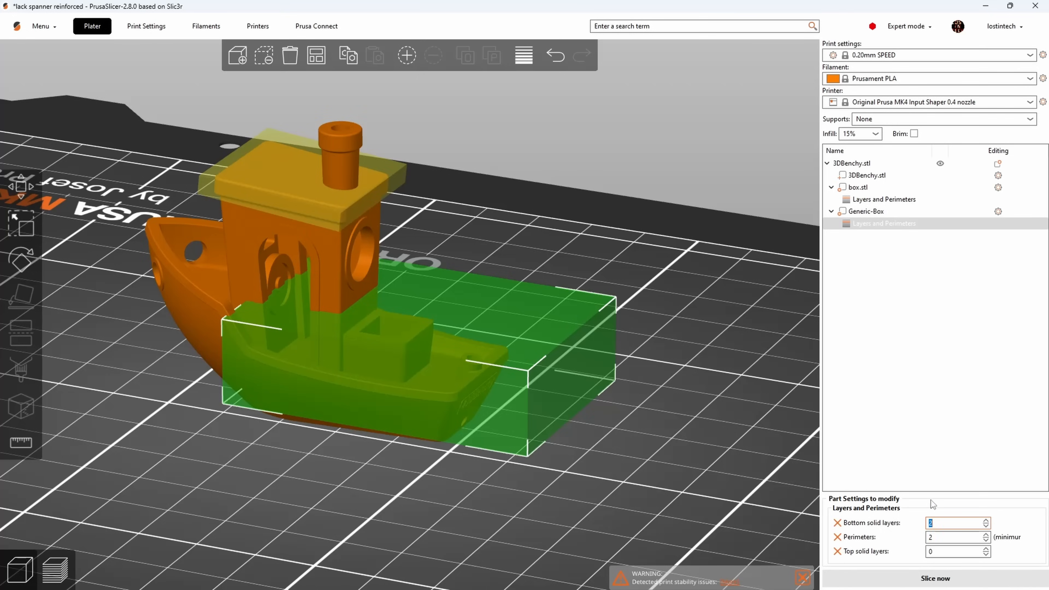
Inspect the roof and deck of the Benchy with its two box modifiers in the sliced preview
left_click_drag(710, 430, 691, 415)
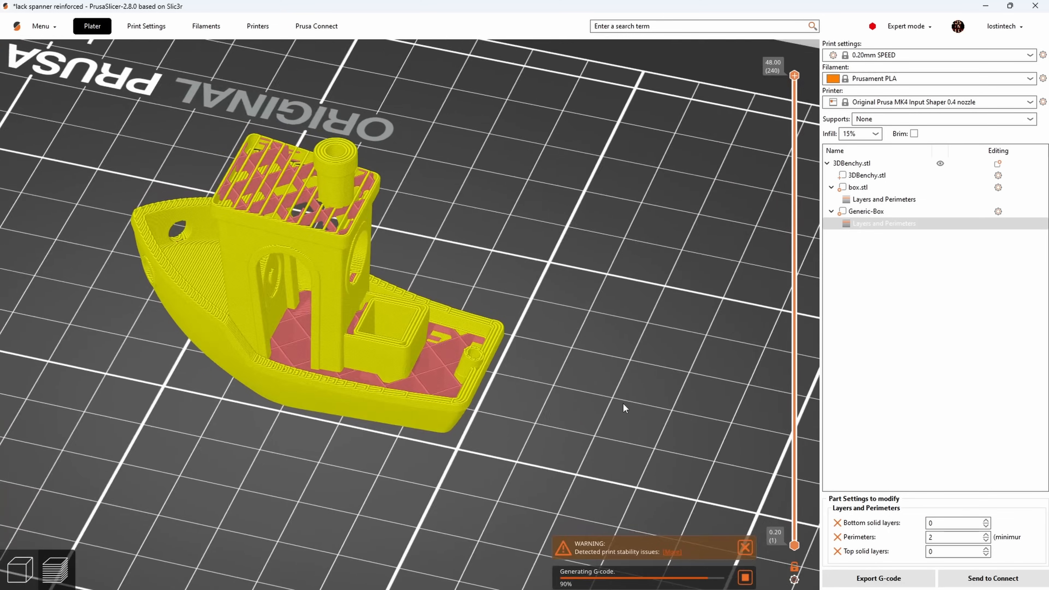
left_click_drag(623, 402, 659, 410)
left_click_drag(573, 405, 627, 335)
left_click_drag(627, 334, 627, 331)
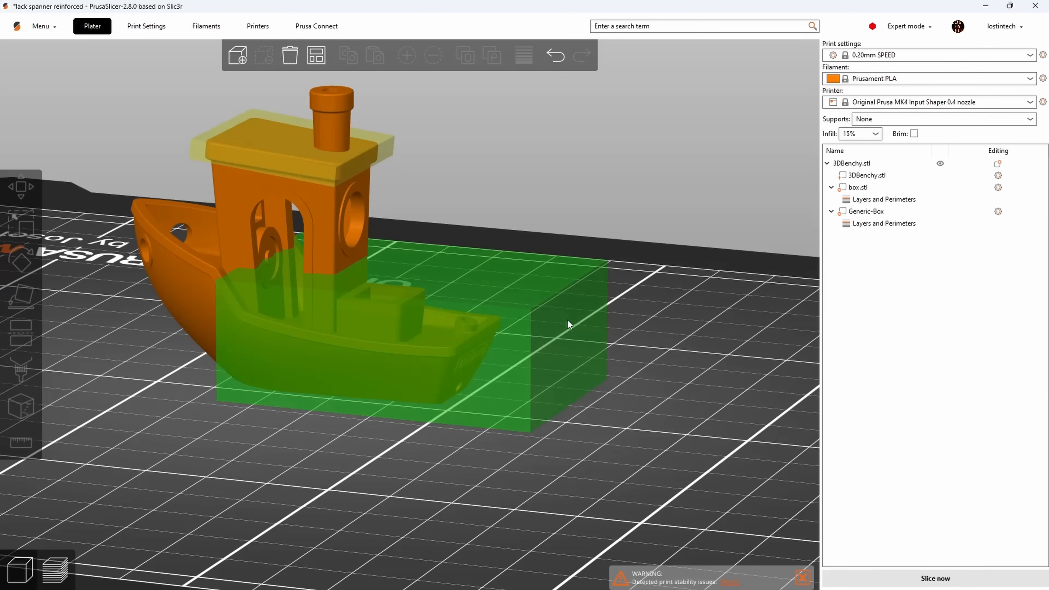
Add infill settings to the Generic-Box modifier around the Benchy's hull and set its fill density to 0%
left_click(567, 320)
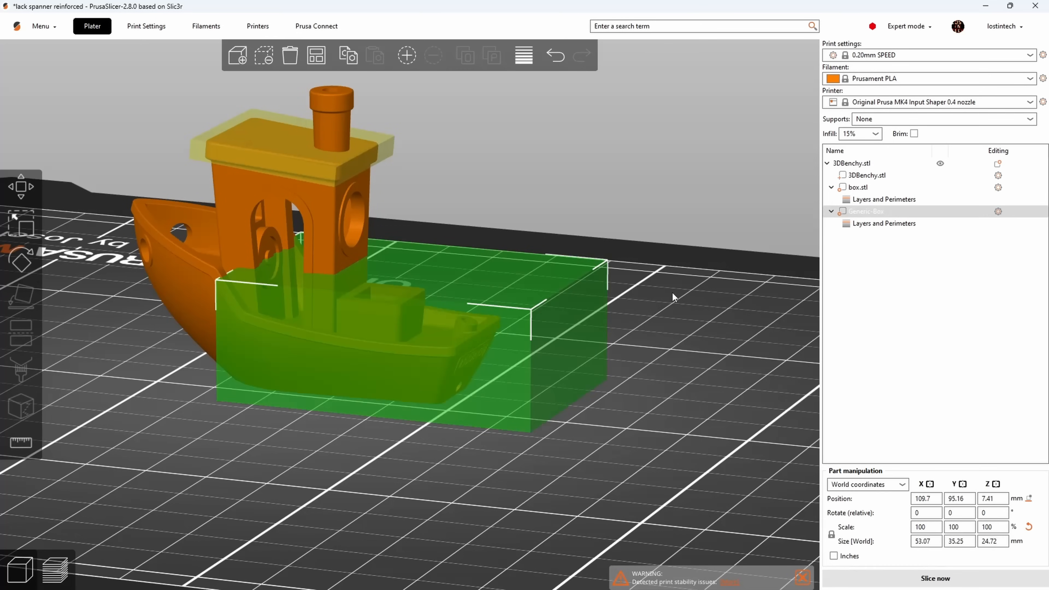
right_click(998, 213)
left_click(931, 374)
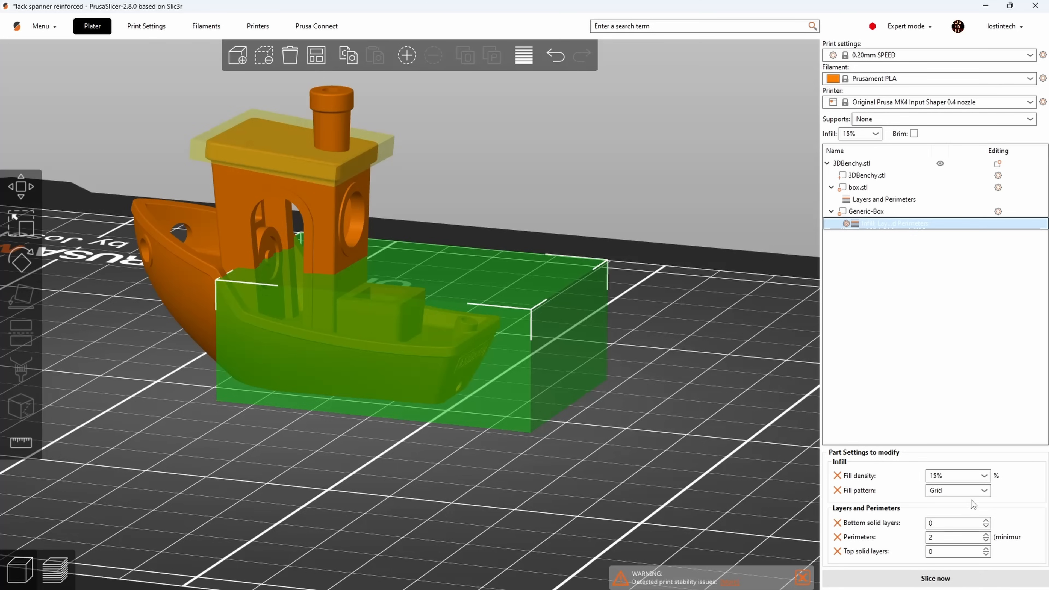
left_click(985, 476)
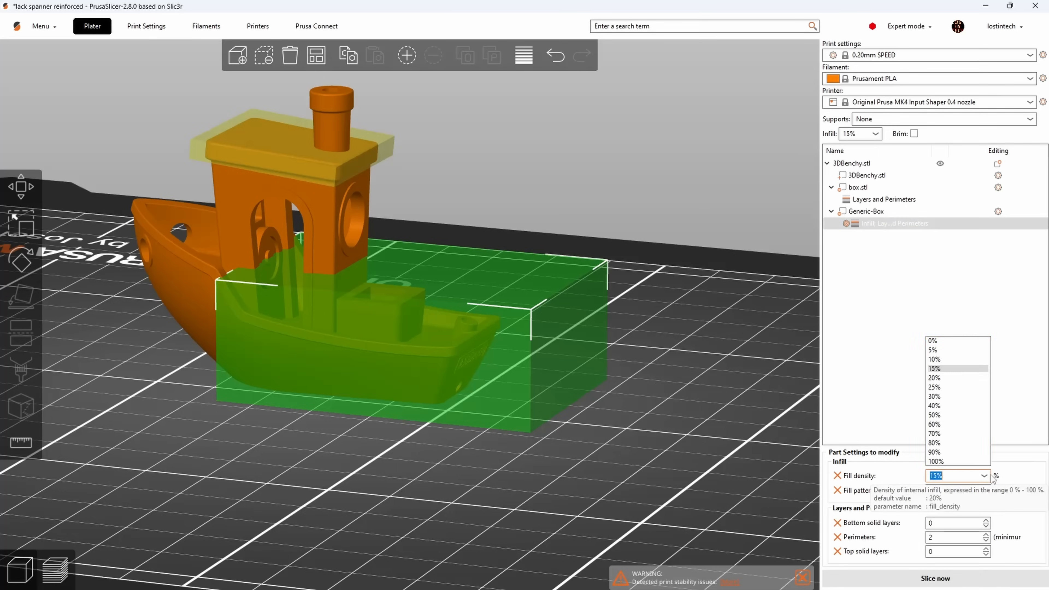
left_click(931, 340)
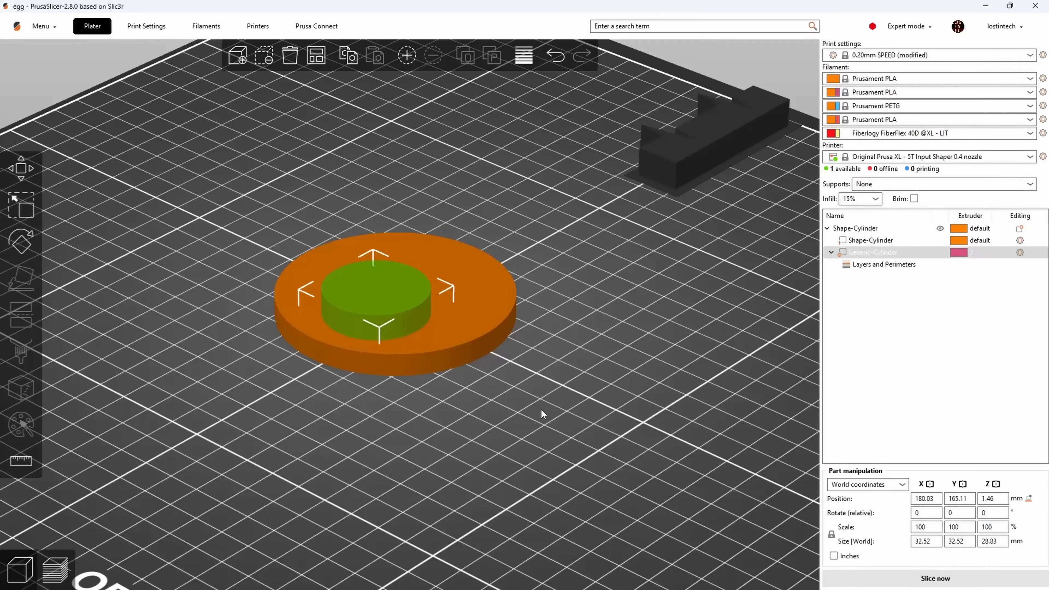
mouse_move(540, 391)
left_mouse_down()
mouse_move(539, 408)
mouse_move(514, 389)
mouse_move(537, 384)
left_mouse_up()
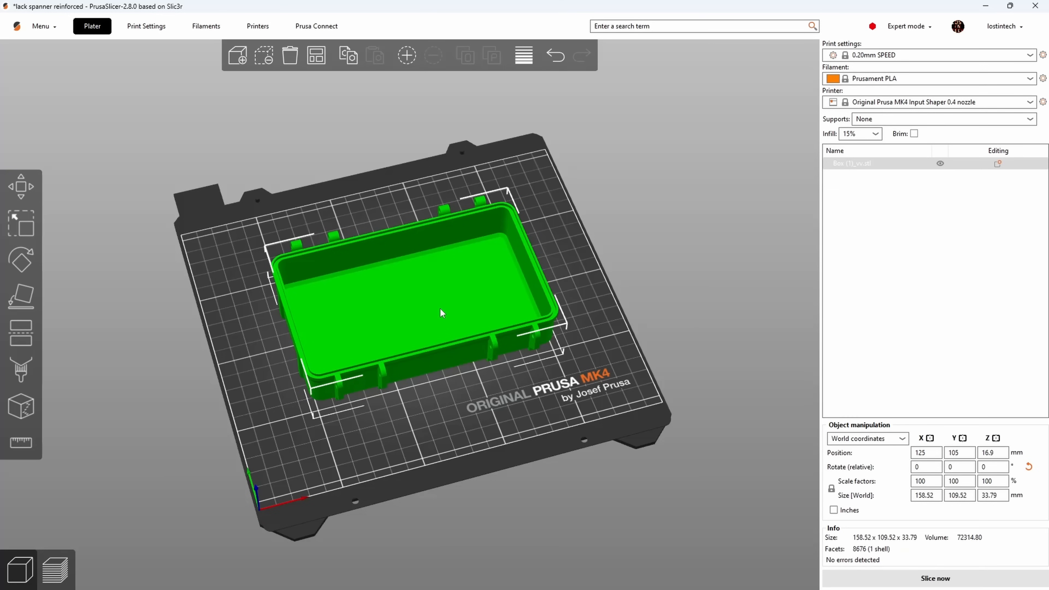
Open the choices for adding a modifier to the storage box model
right_click(440, 308)
mouse_move(553, 491)
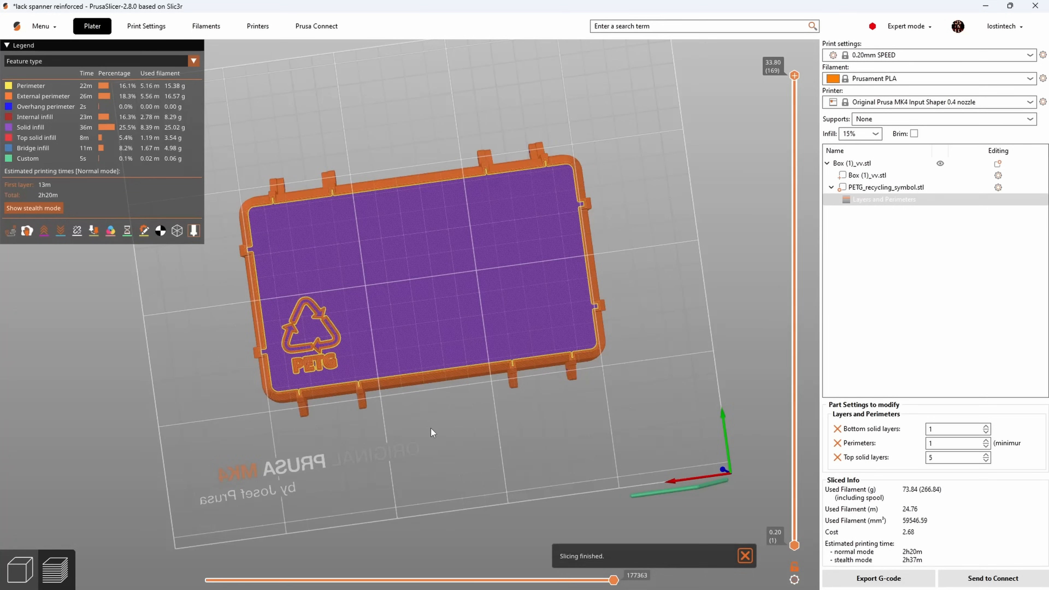
Inspect the PETG recycling symbol on the underside of the sliced storage box
mouse_move(431, 428)
left_mouse_down()
mouse_move(442, 423)
mouse_move(443, 433)
left_mouse_up()
scroll(369, 437, "up", 5)
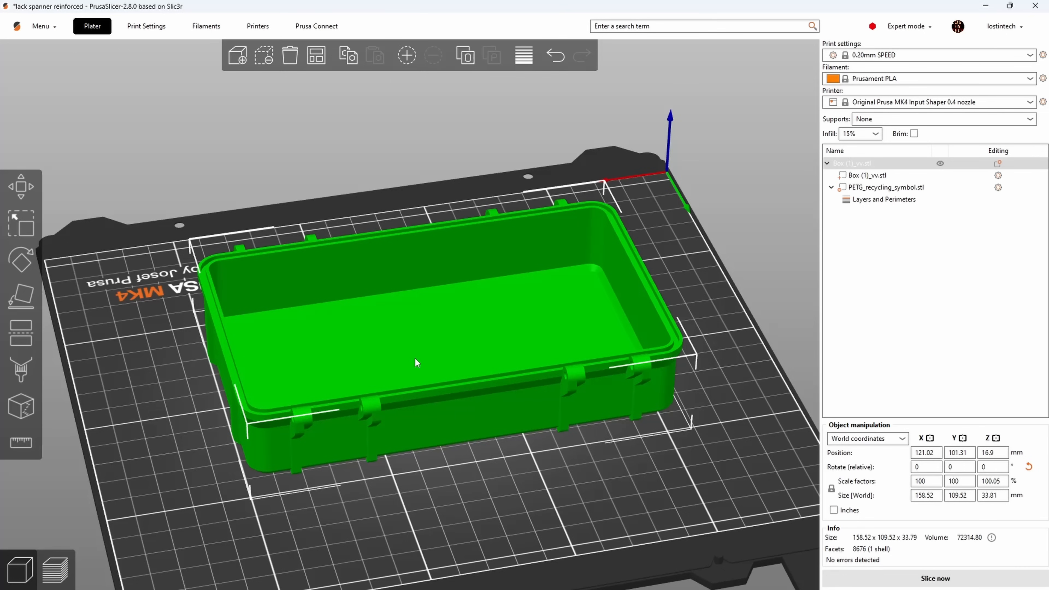
Show the modifier choices for the storage box that already carries the recycling symbol
right_click(416, 356)
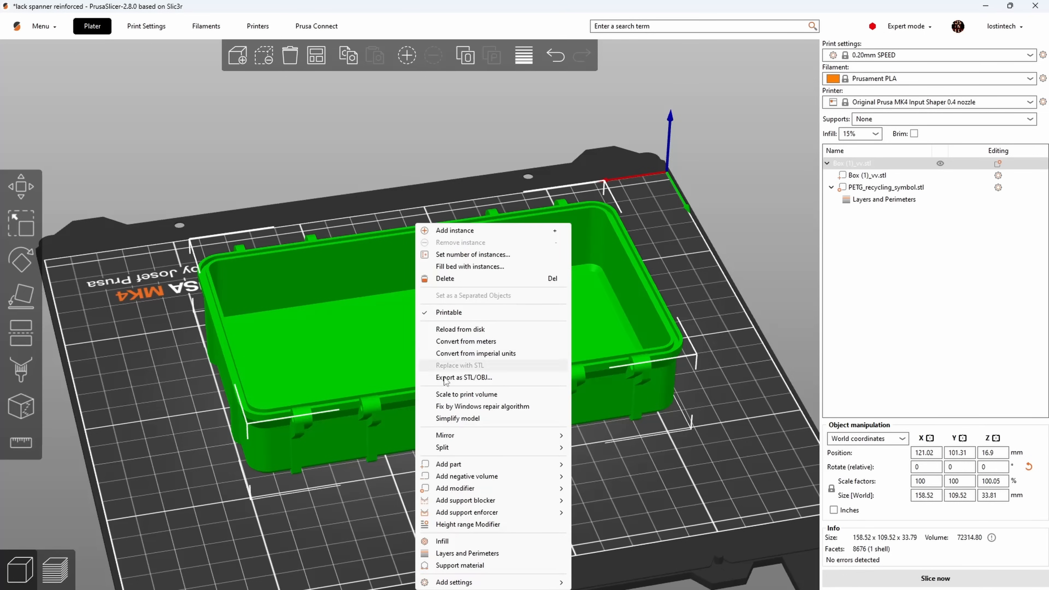
mouse_move(475, 490)
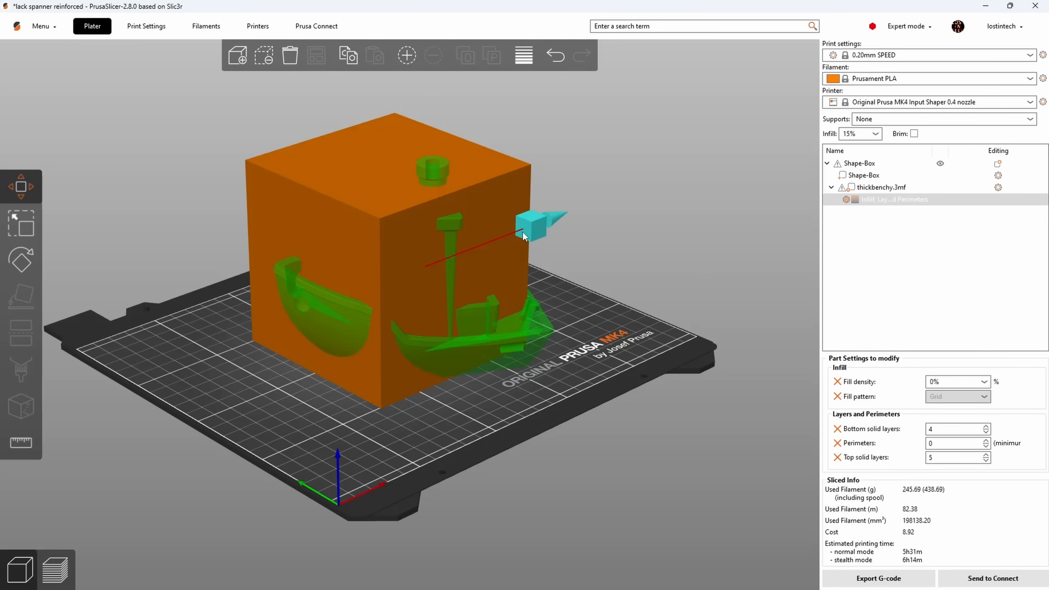
Move the thickbenchy.3mf modifier along X into the cube and inspect the sliced preview
left_click_drag(534, 231, 463, 241)
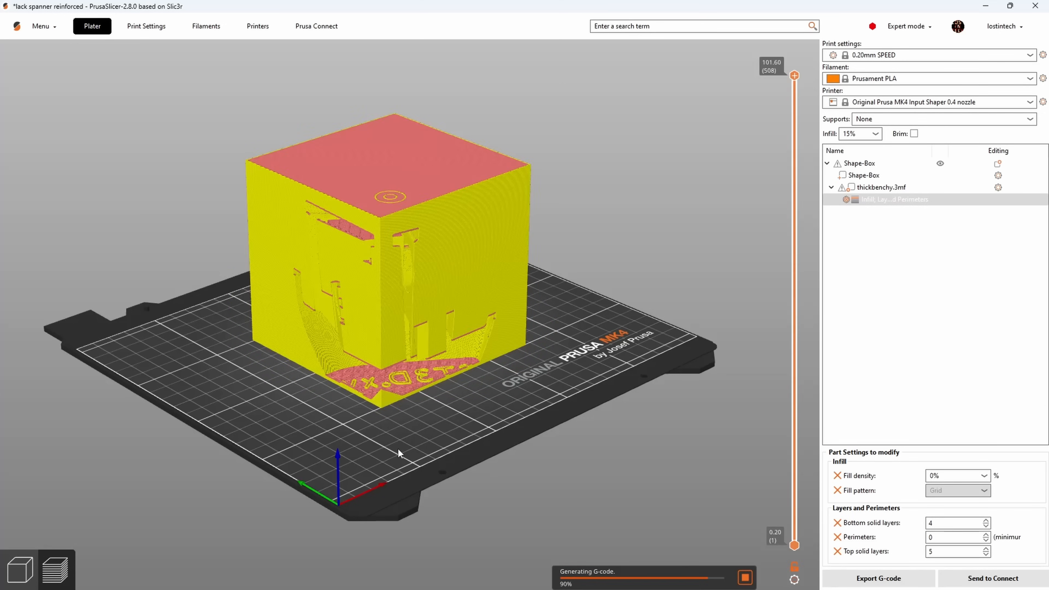
left_click_drag(397, 448, 438, 435)
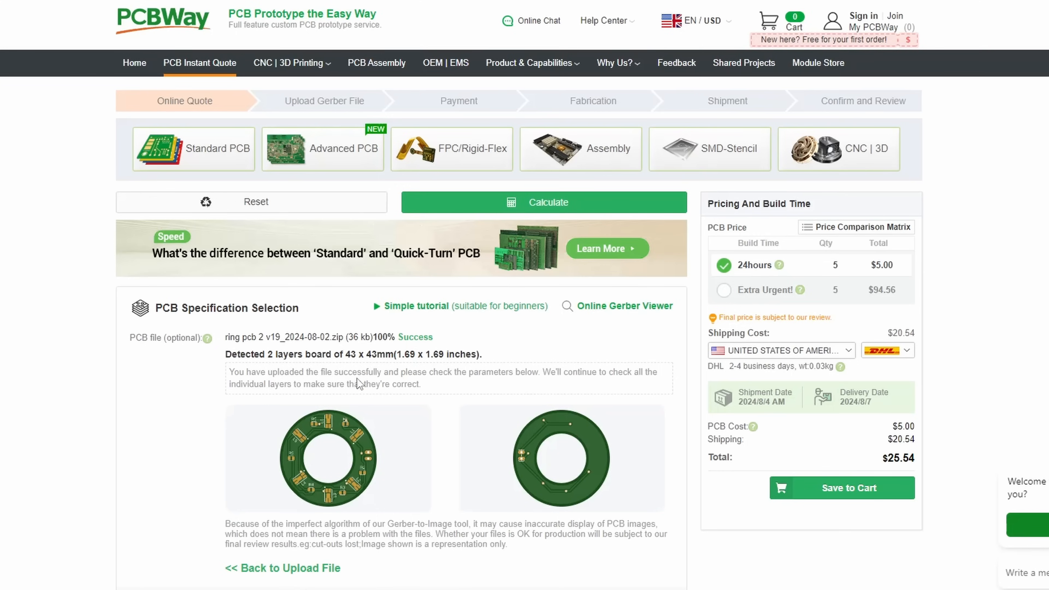
On the PCBWay quote page for the ring PCB, choose a black solder mask and yellow silkscreen
scroll(301, 328, "down", 10)
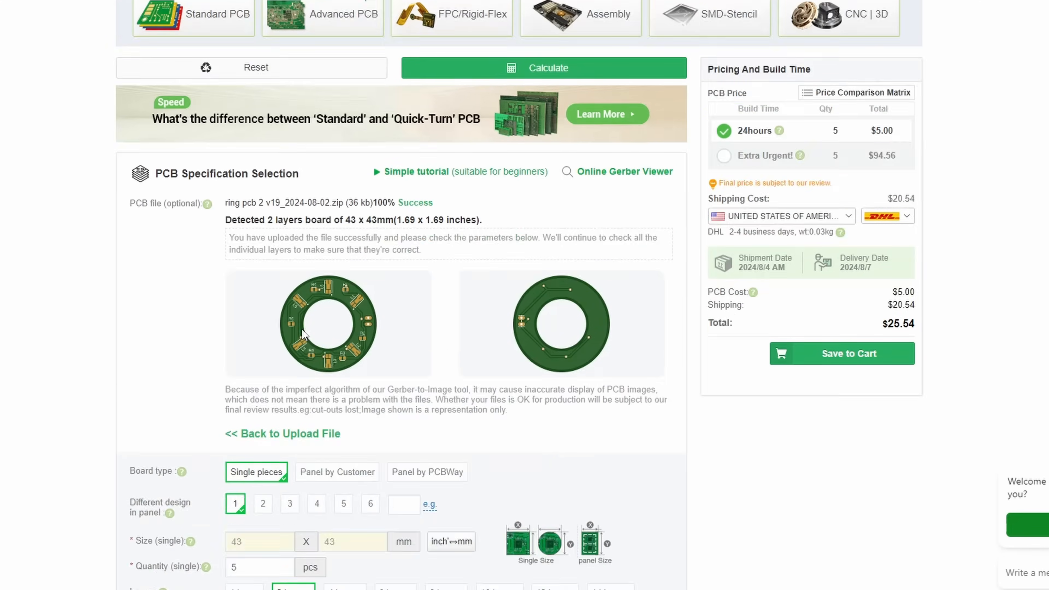
scroll(303, 329, "down", 3)
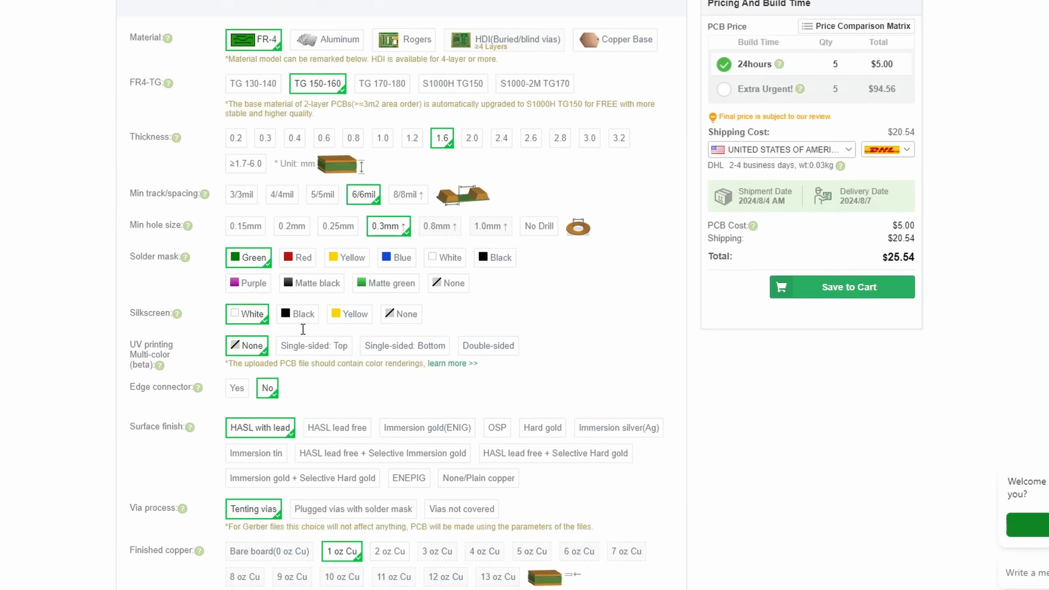
left_click(490, 260)
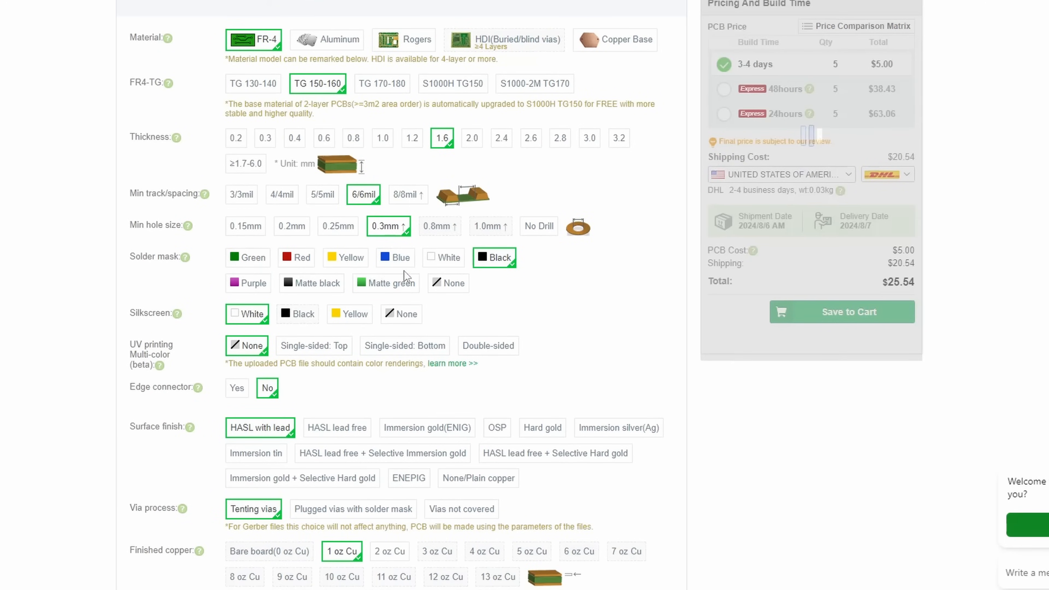
left_click(348, 316)
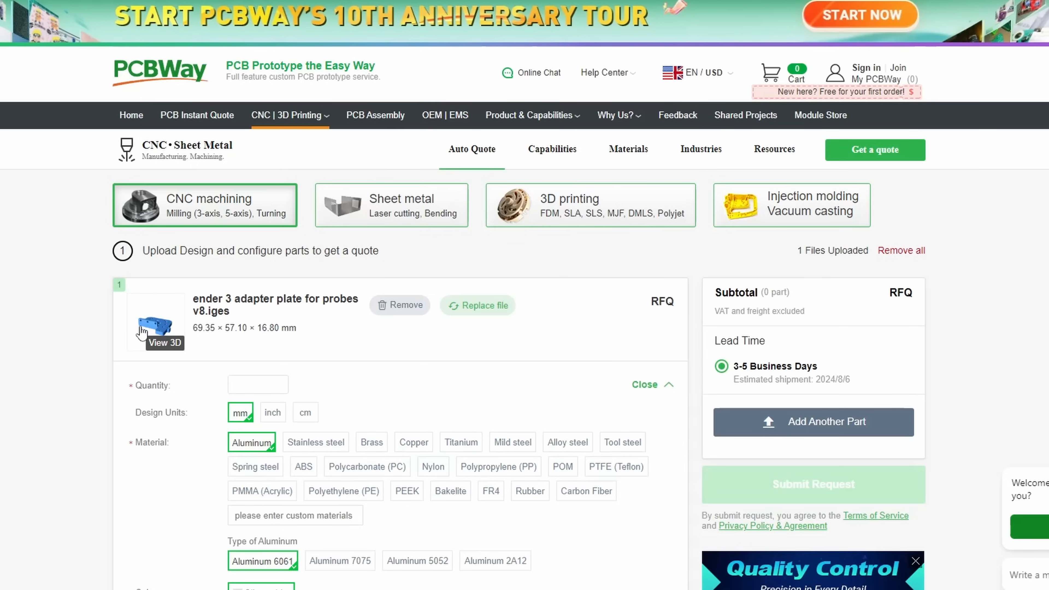
Examine the Ender 3 adapter plate from both sides in PCBWay's 3D viewer, and view the model in Fusion
left_click(162, 325)
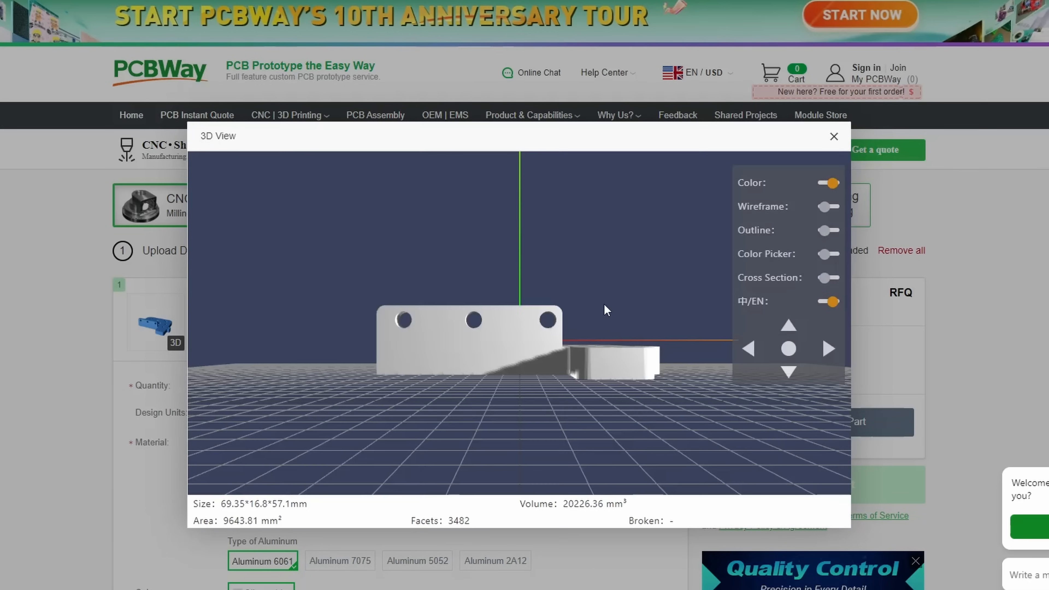
left_click_drag(605, 307, 566, 361)
scroll(561, 304, "up", 3)
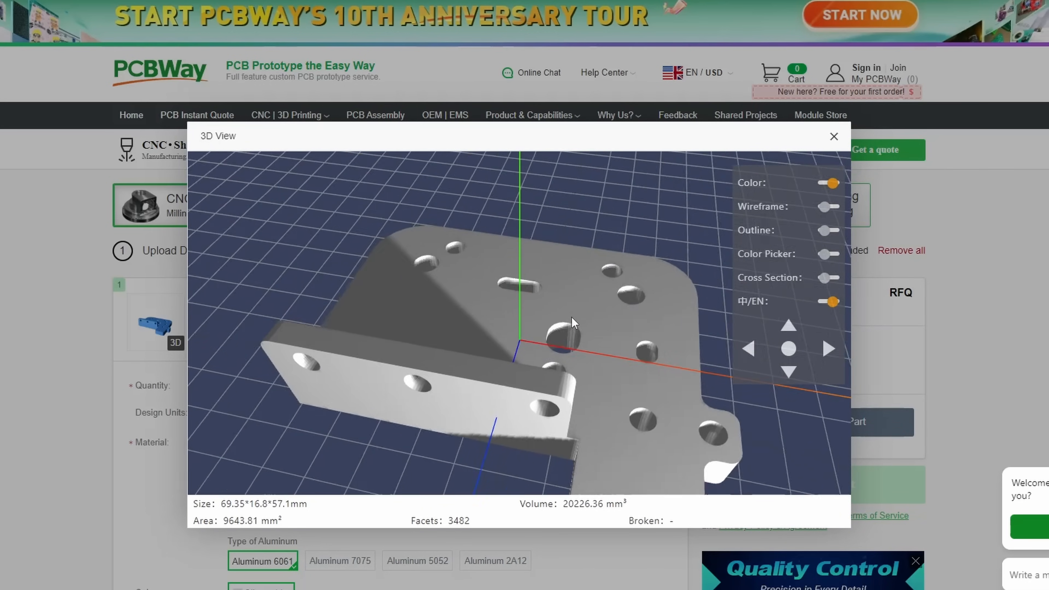
scroll(704, 341, "down", 3)
left_click_drag(704, 340, 416, 205)
scroll(472, 305, "up", 3)
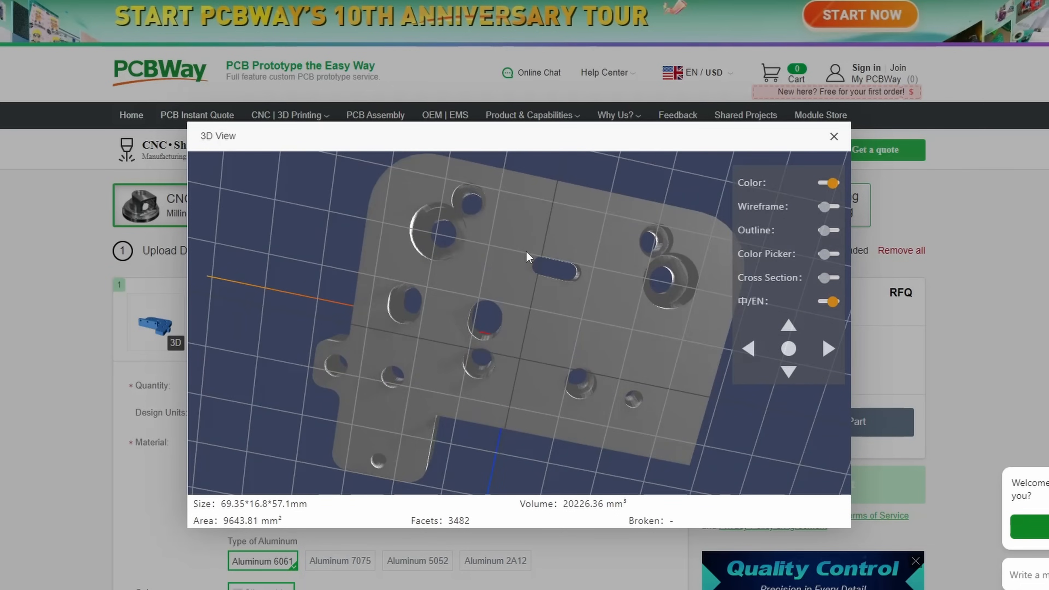
left_click_drag(526, 249, 516, 314)
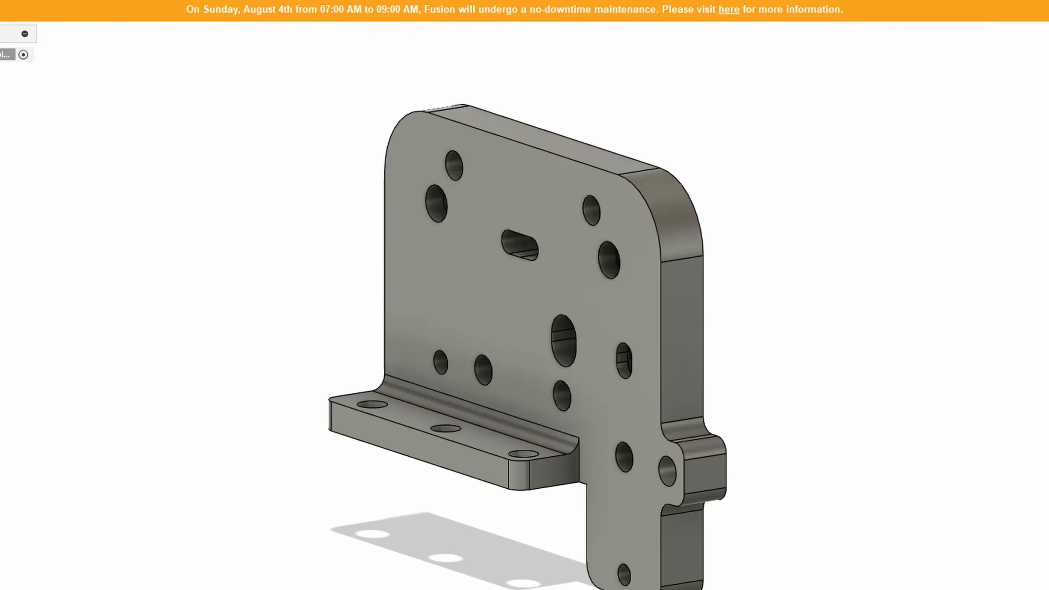
middle_click_drag(524, 359, 438, 287, "shift")
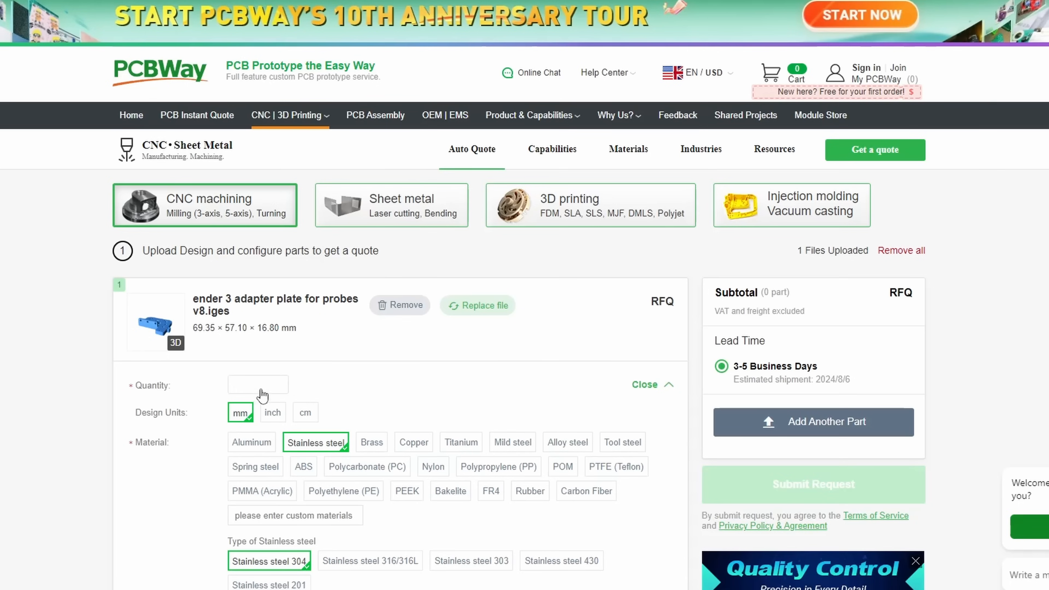
In the PCBWay CNC quote, set the adapter plate's quantity to 1 and its material to Aluminum
left_click(261, 390)
left_click(276, 434)
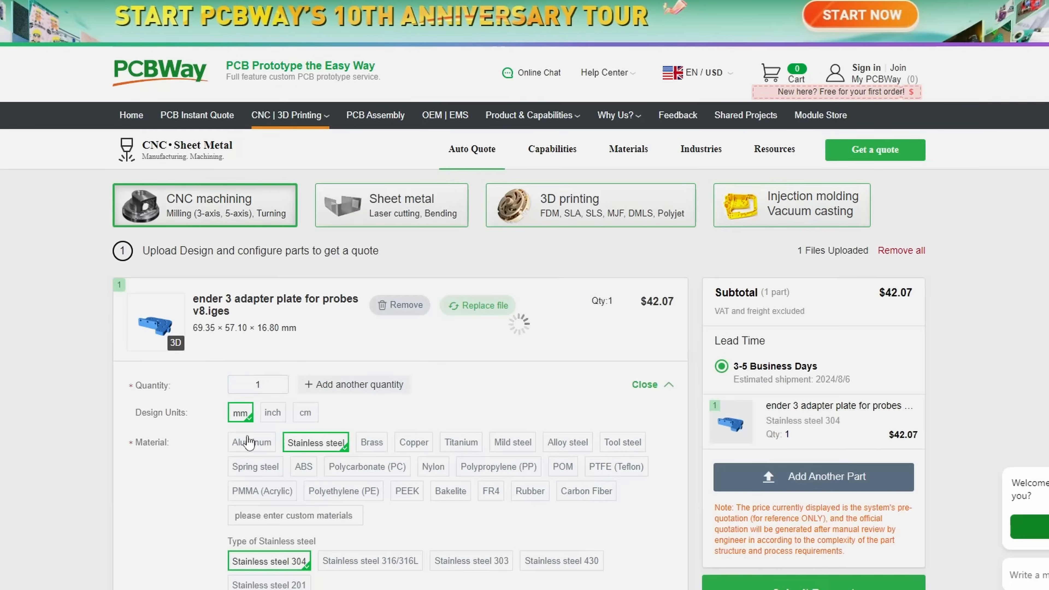
left_click(249, 442)
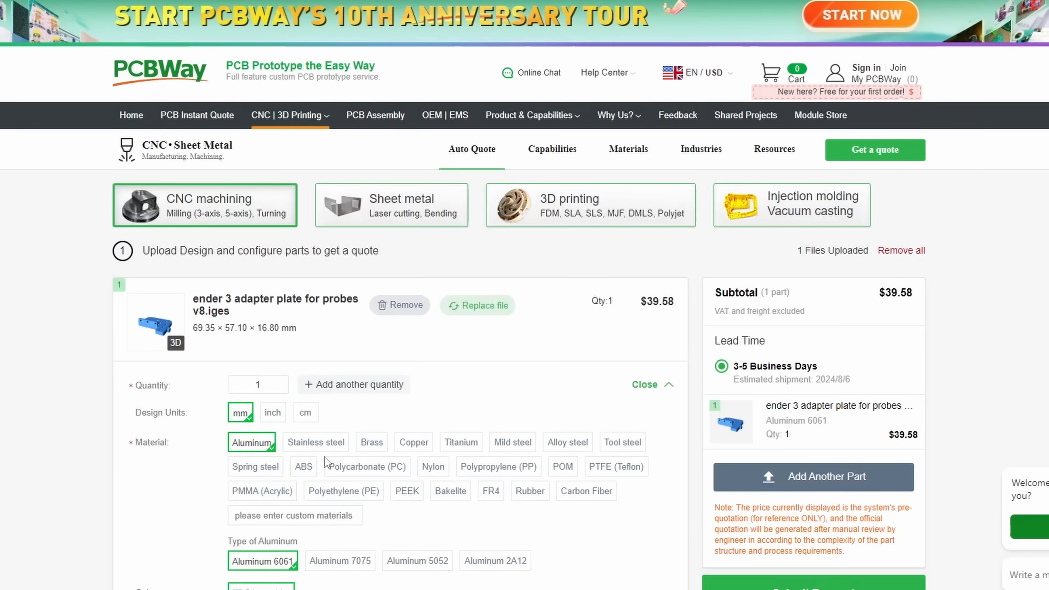
Open the adapter plate's surface finish options and choose Powder Coat
scroll(516, 534, "down", 5)
left_click(514, 450)
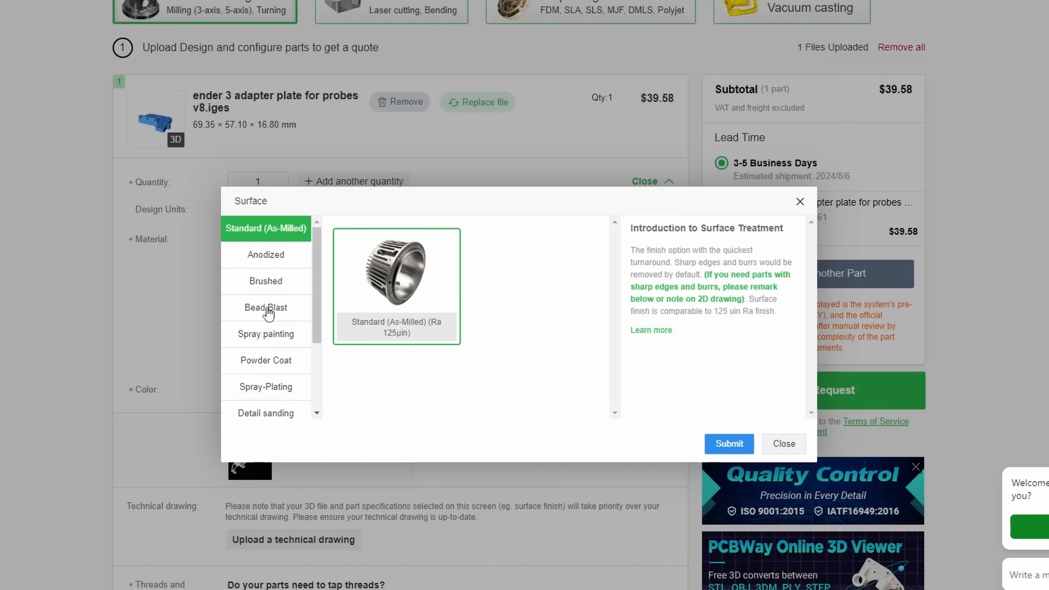
left_click(261, 363)
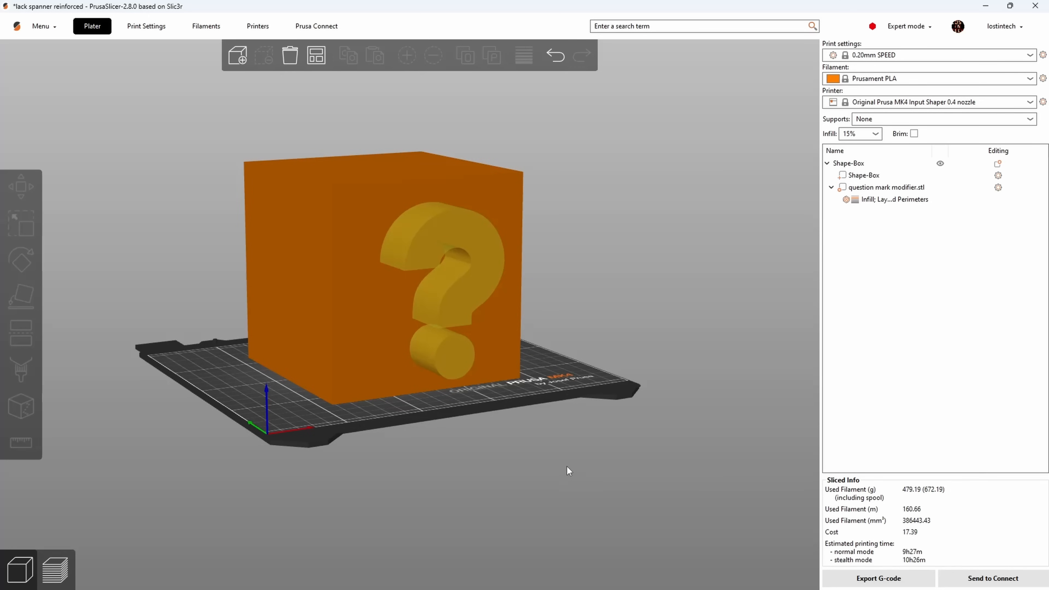
Switch to PrusaSlicer and inspect the cube with the question mark modifier, first as a model and in the sliced preview
left_click_drag(568, 468, 531, 480)
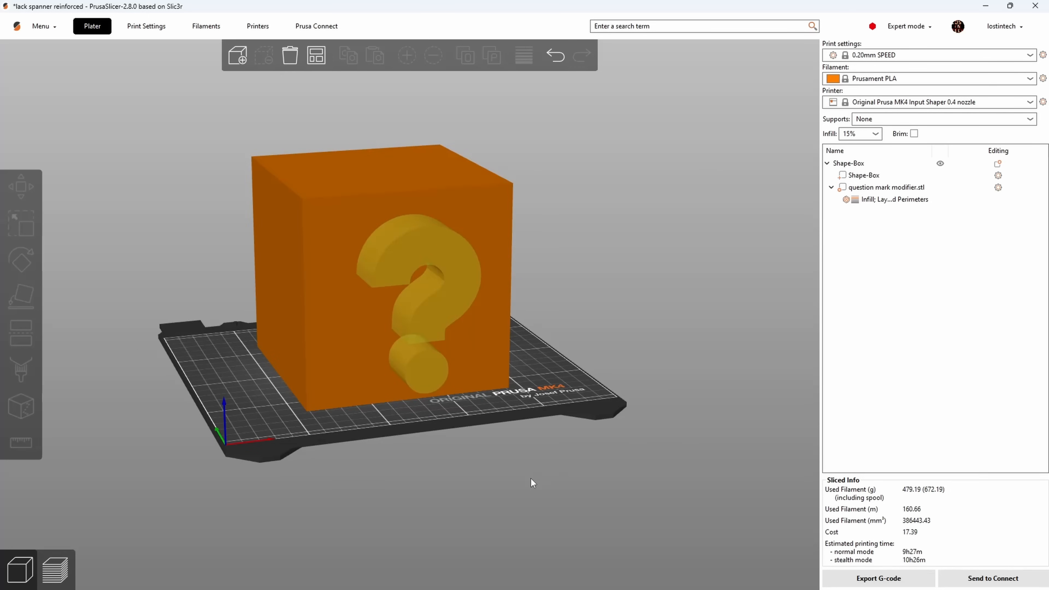
left_click(55, 577)
left_click_drag(411, 527, 434, 511)
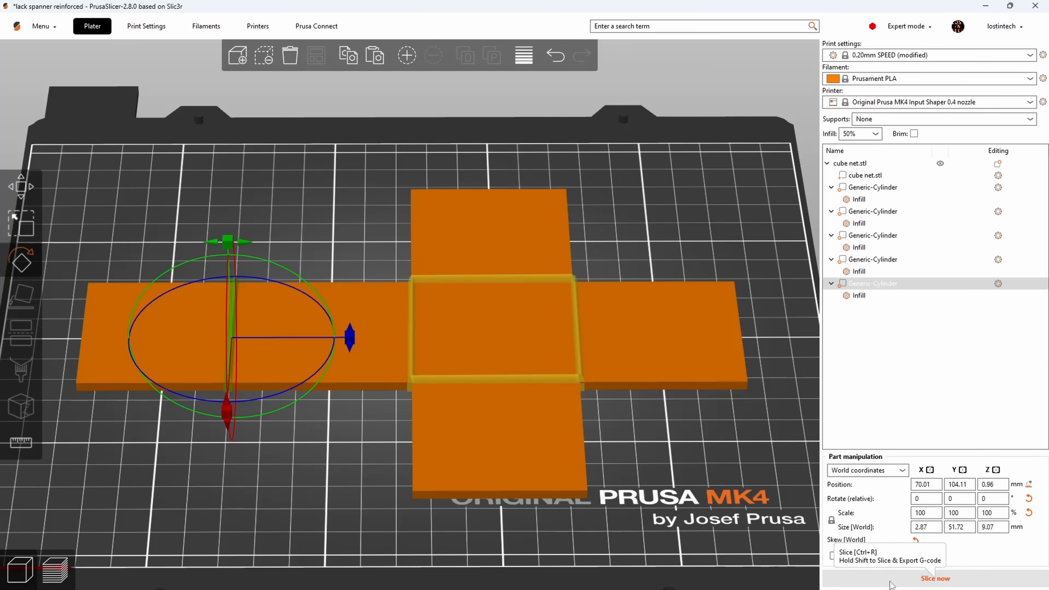
Slice the cube net with its cylinder infill modifiers, inspect the denser fold lines in the preview, and return to the model view
left_click(890, 584)
left_click_drag(343, 526, 382, 531)
scroll(388, 530, "up", 3)
scroll(407, 518, "down", 5)
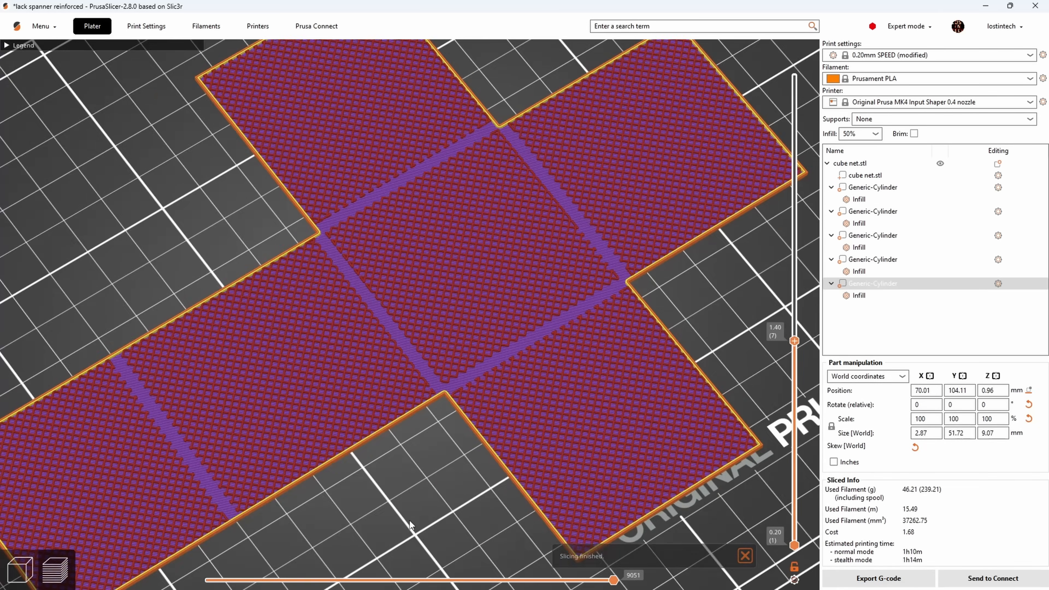
left_click(25, 574)
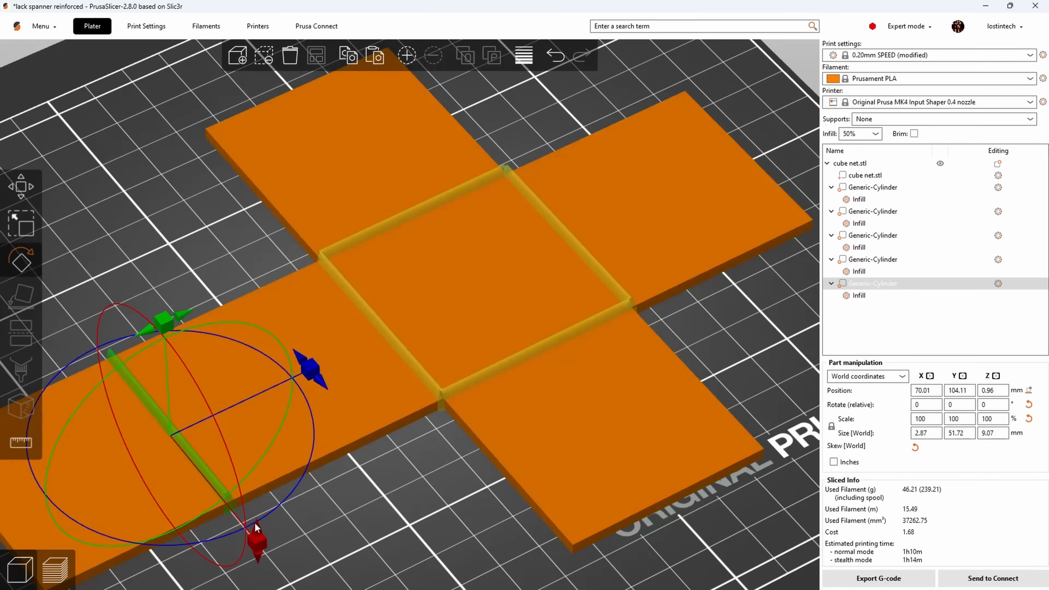
left_click_drag(340, 512, 342, 496)
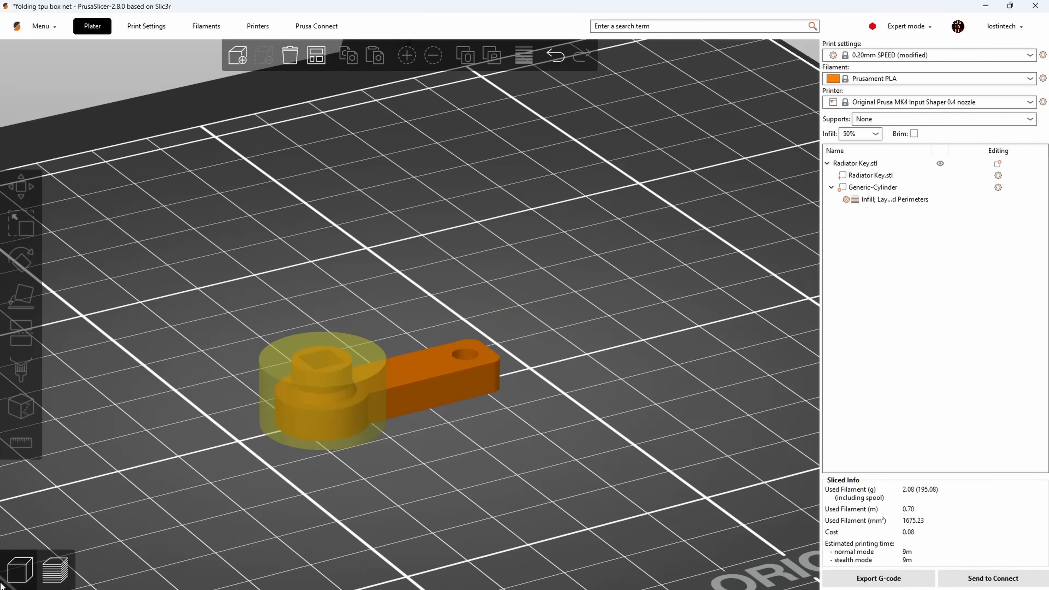
Examine the radiator key's sliced layers around its cylinder modifier, and view the fuzzy skin modifier on the alpaca's head
left_click(66, 573)
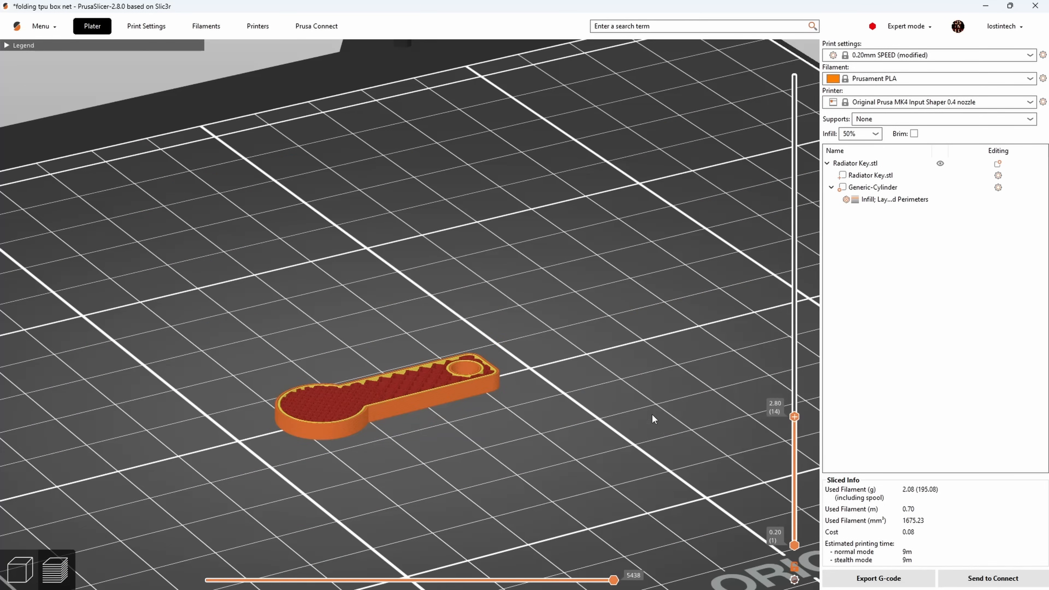
left_click_drag(652, 418, 676, 415)
left_click_drag(794, 416, 772, 404)
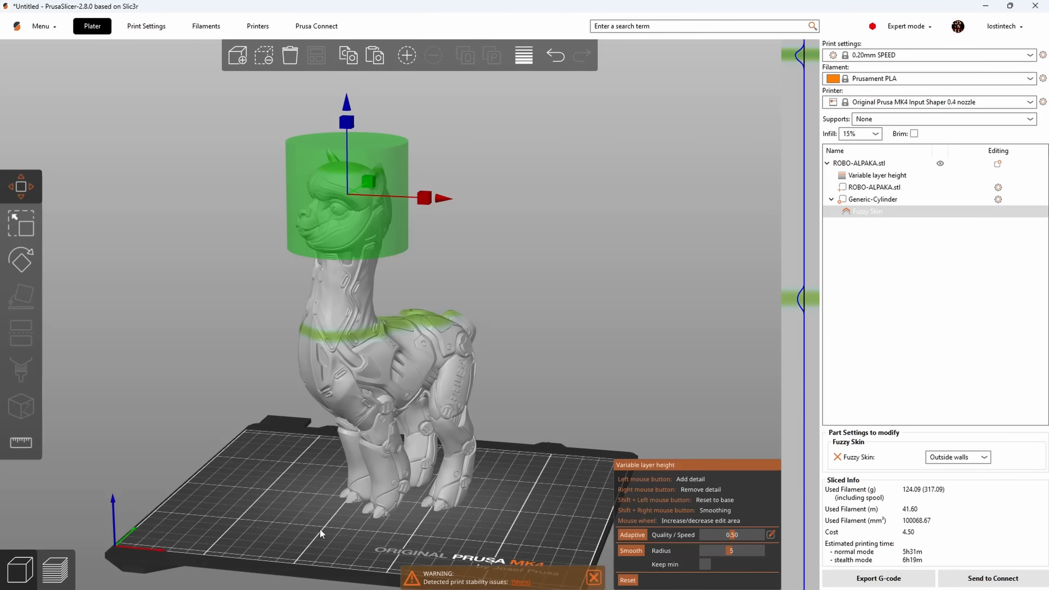
scroll(292, 426, "up", 5)
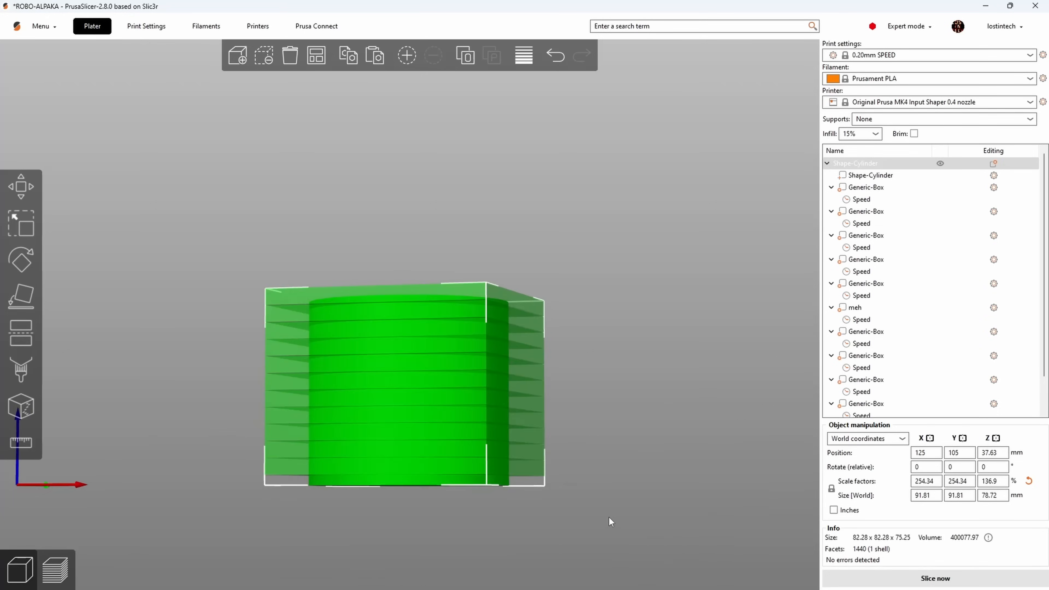
Slice the cylinder with its stacked box speed modifiers and view the whole part in the preview
left_click_drag(609, 518, 607, 535)
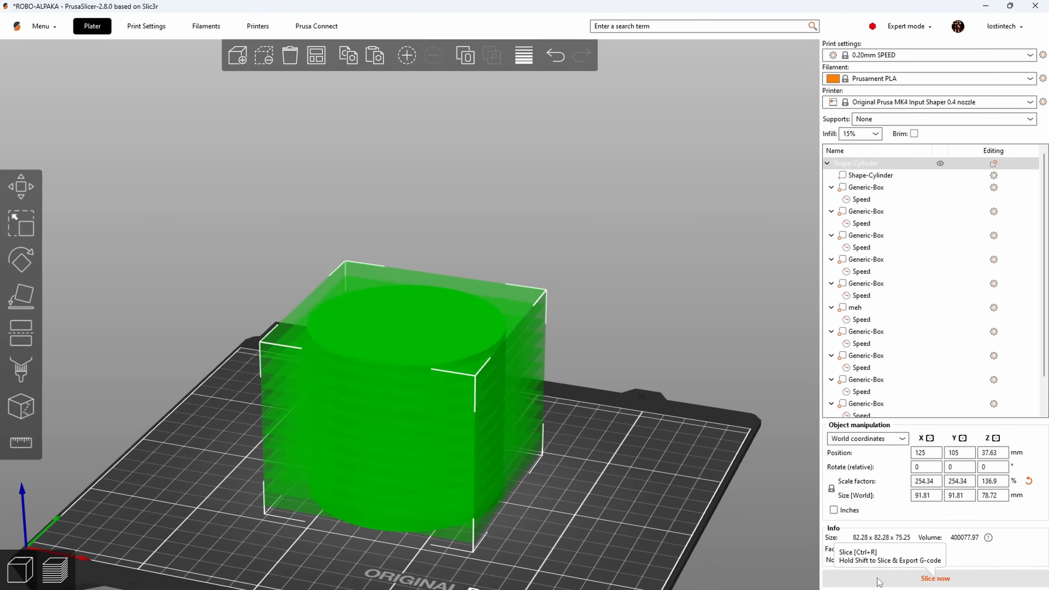
left_click(892, 580)
right_click_drag(559, 455, 575, 398)
scroll(563, 403, "up", 3)
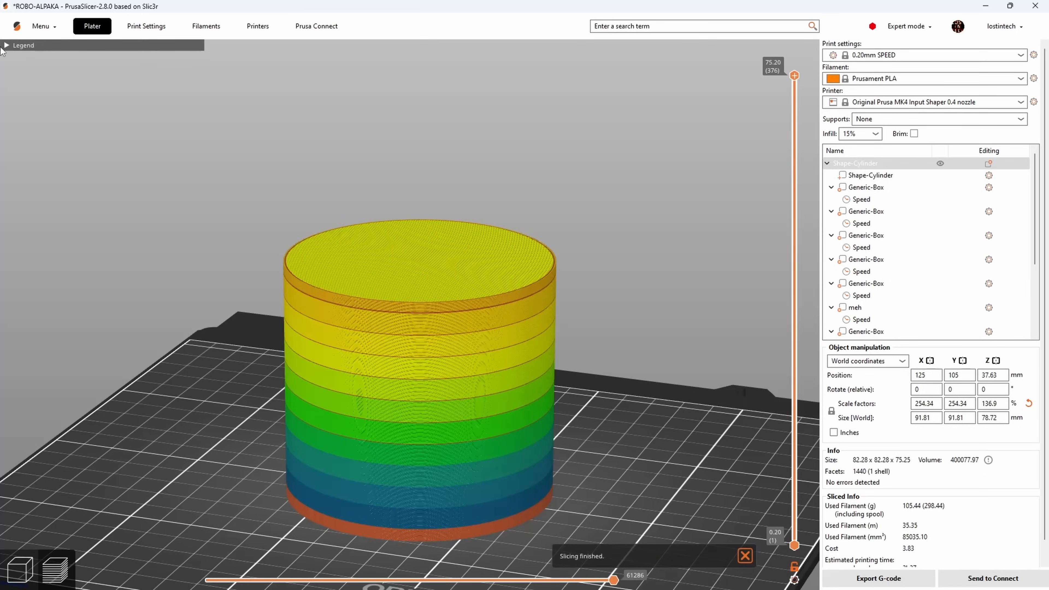
Colour the sliced cylinder by actual volumetric flow rate and examine the toolpath on the layer at 25.40 mm
left_click(6, 45)
left_click(121, 61)
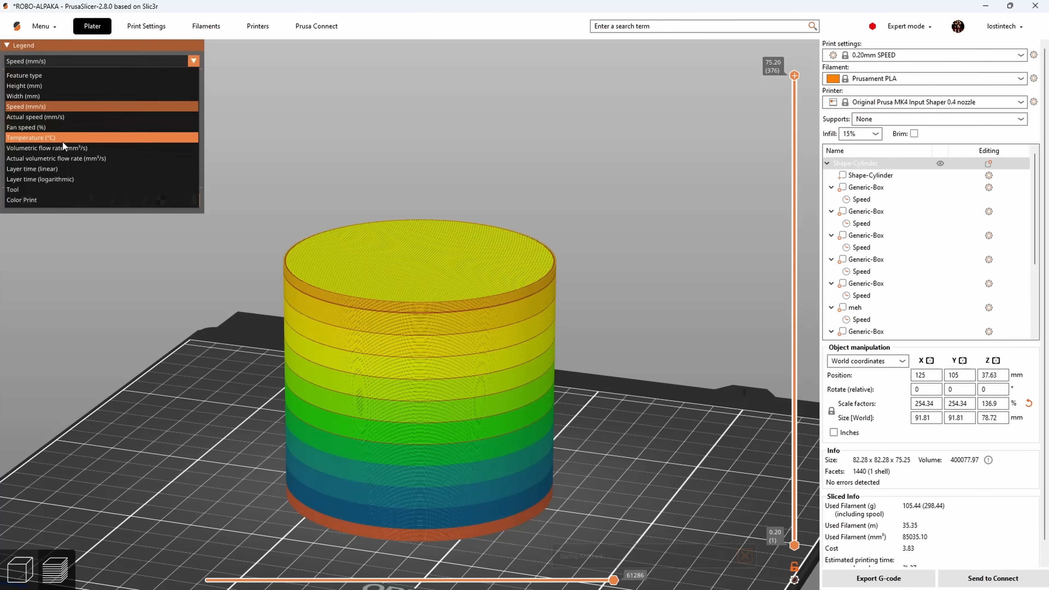
left_click(61, 158)
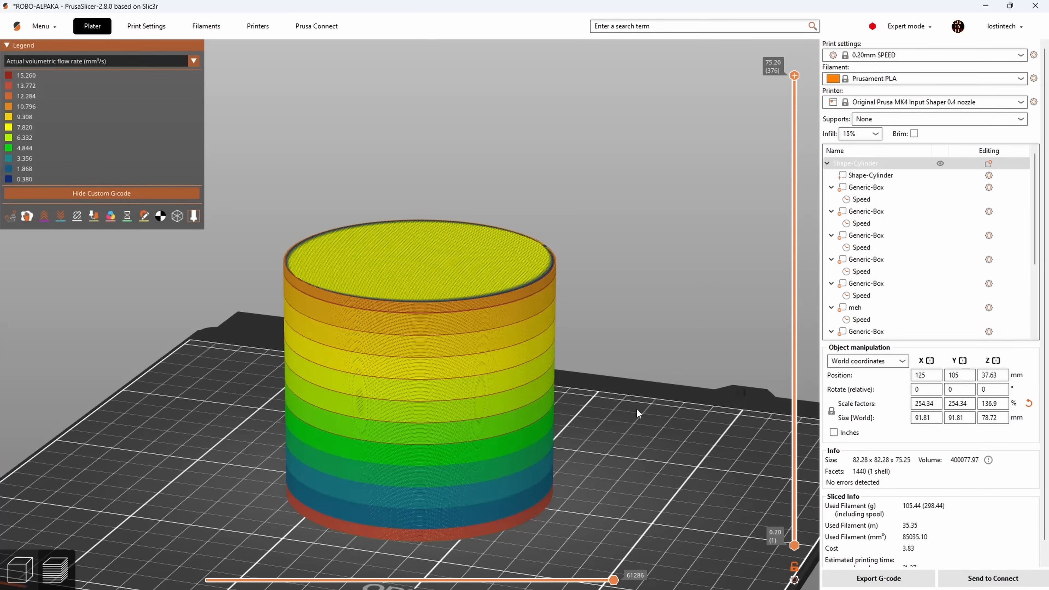
left_click_drag(636, 408, 654, 453)
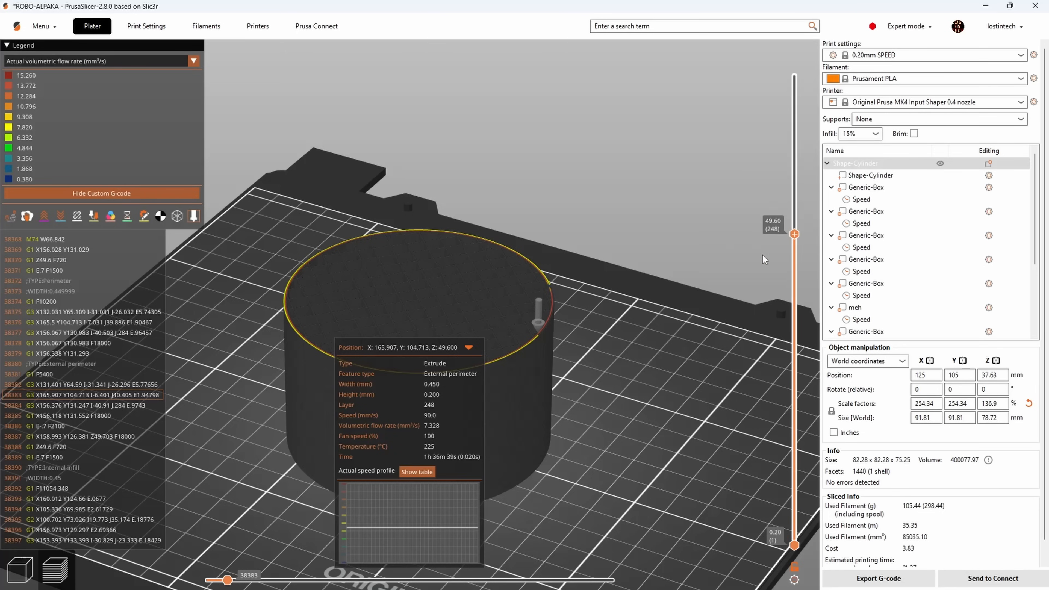
left_click_drag(794, 233, 794, 383)
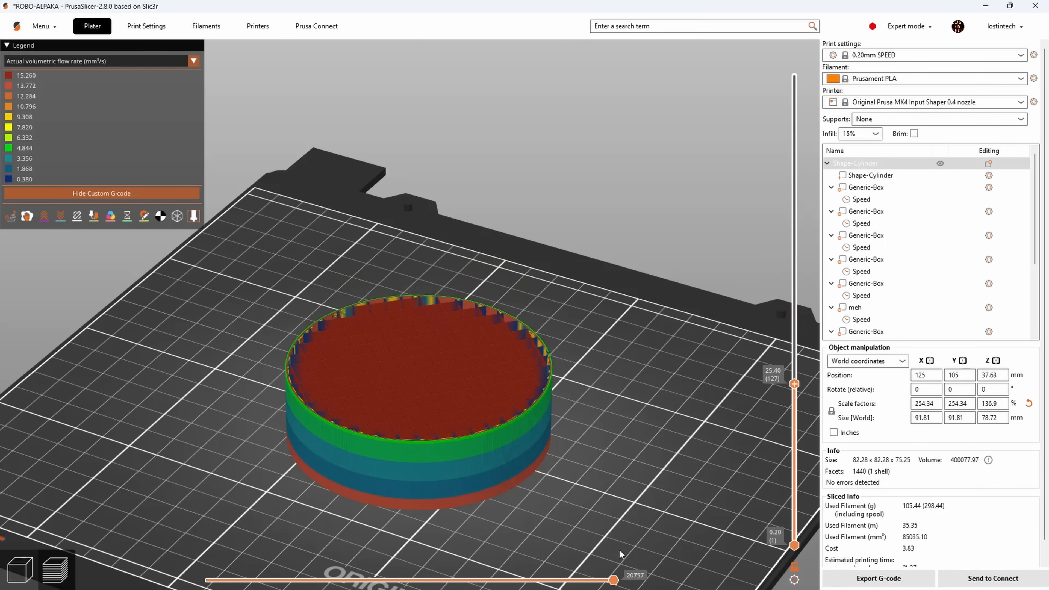
left_click_drag(613, 579, 308, 579)
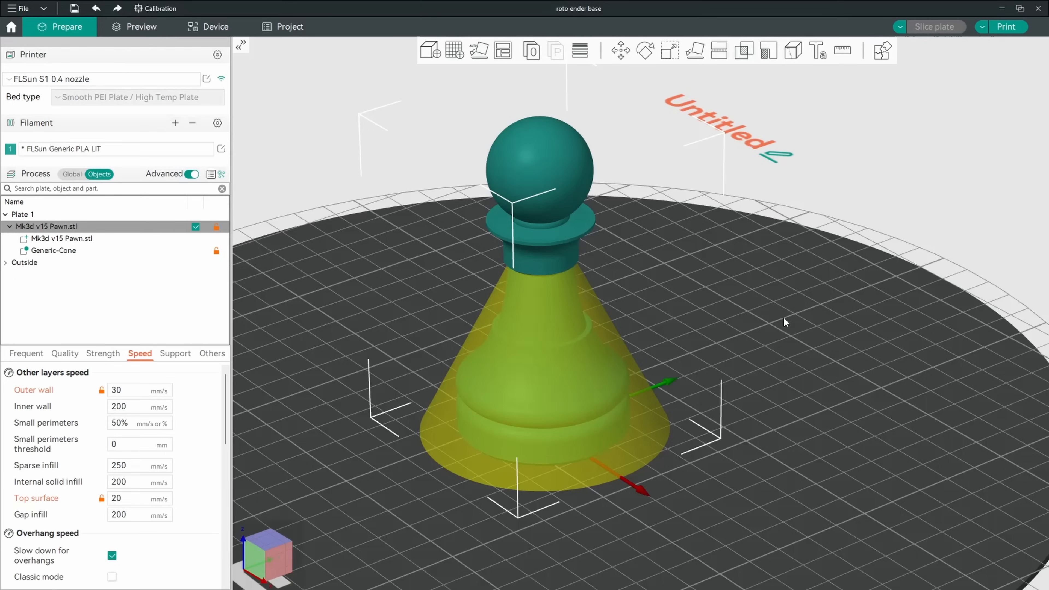
Switch to OrcaSlicer and inspect the pawn with its cone modifier, as a model and in the speed-coloured sliced preview
left_click_drag(785, 322, 708, 290)
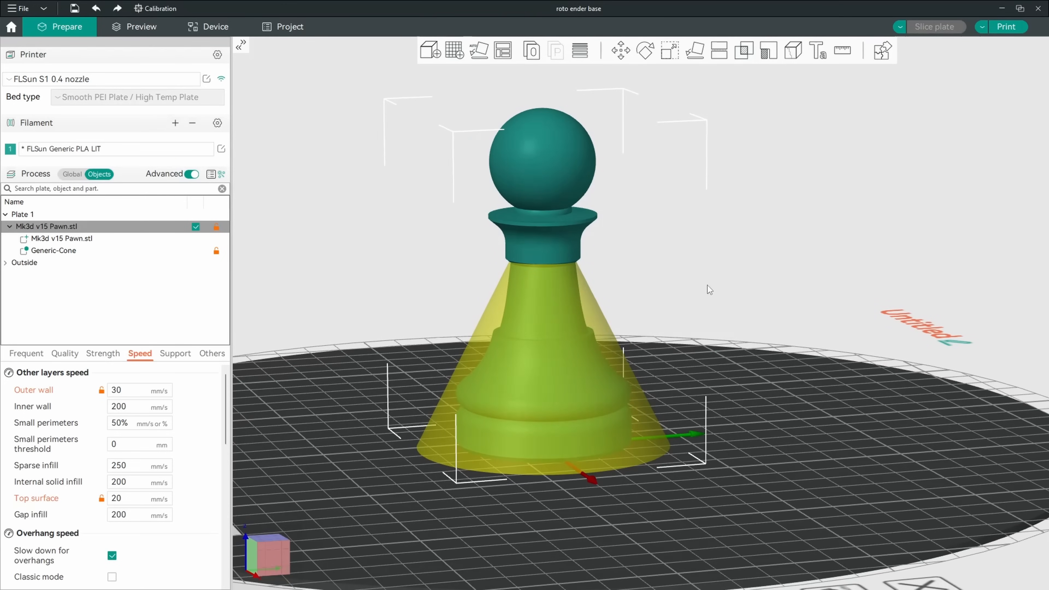
left_click(142, 25)
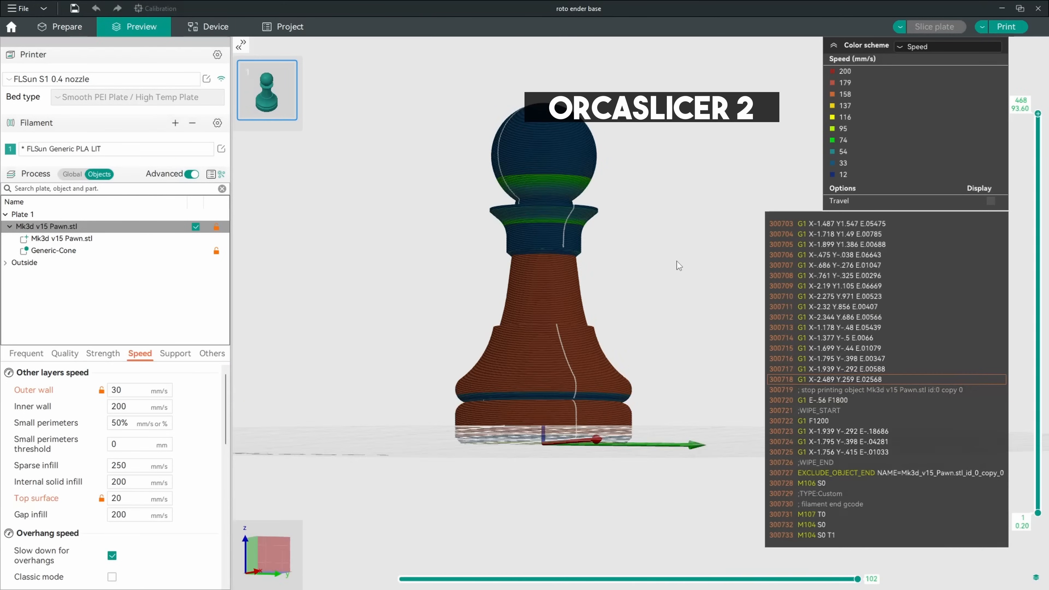
left_click_drag(677, 261, 675, 290)
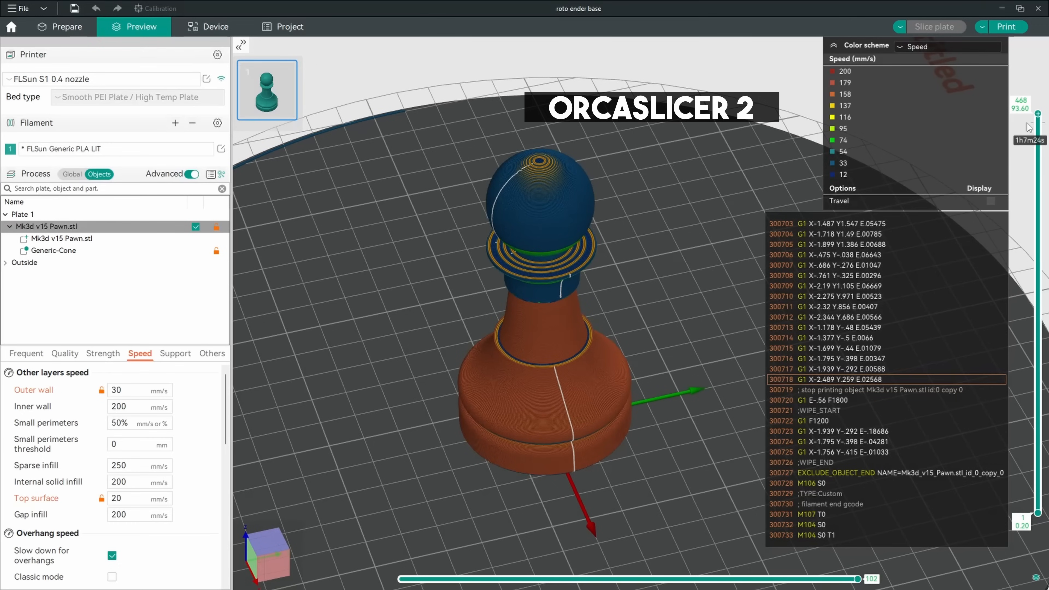
left_click_drag(731, 248, 688, 261)
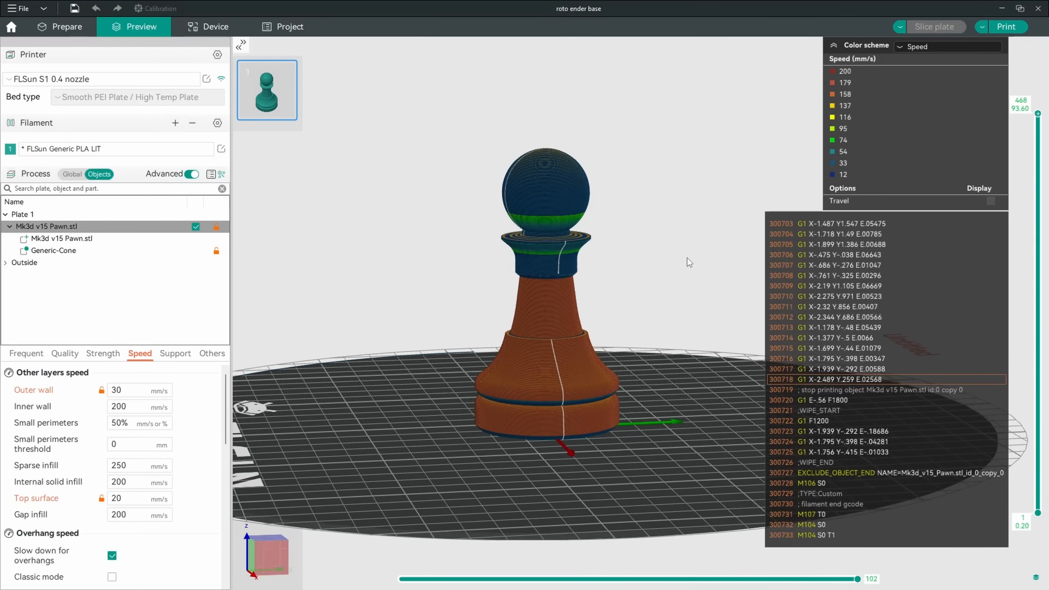
right_click_drag(686, 257, 667, 263)
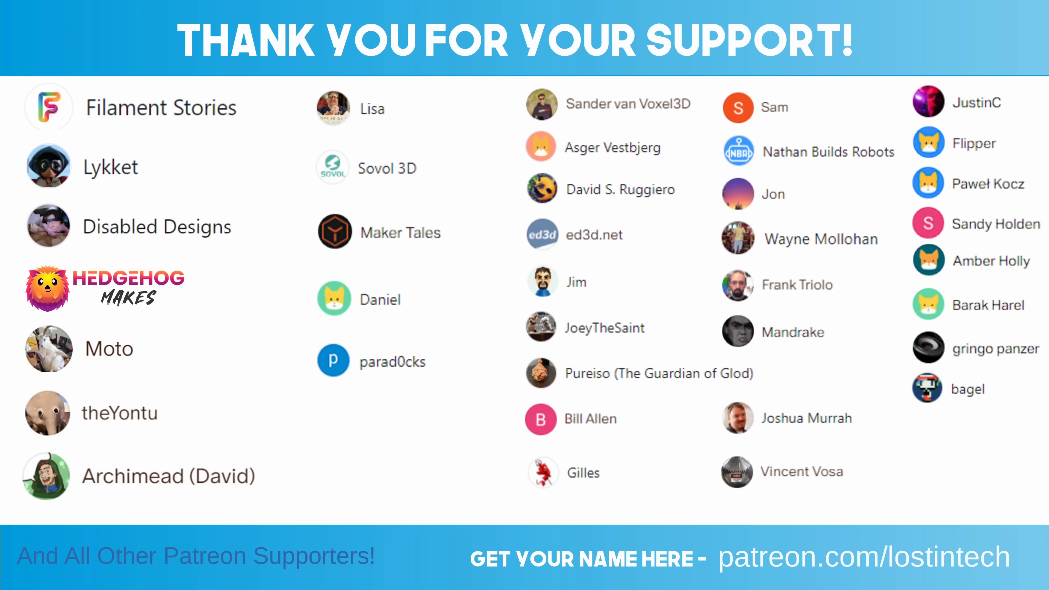